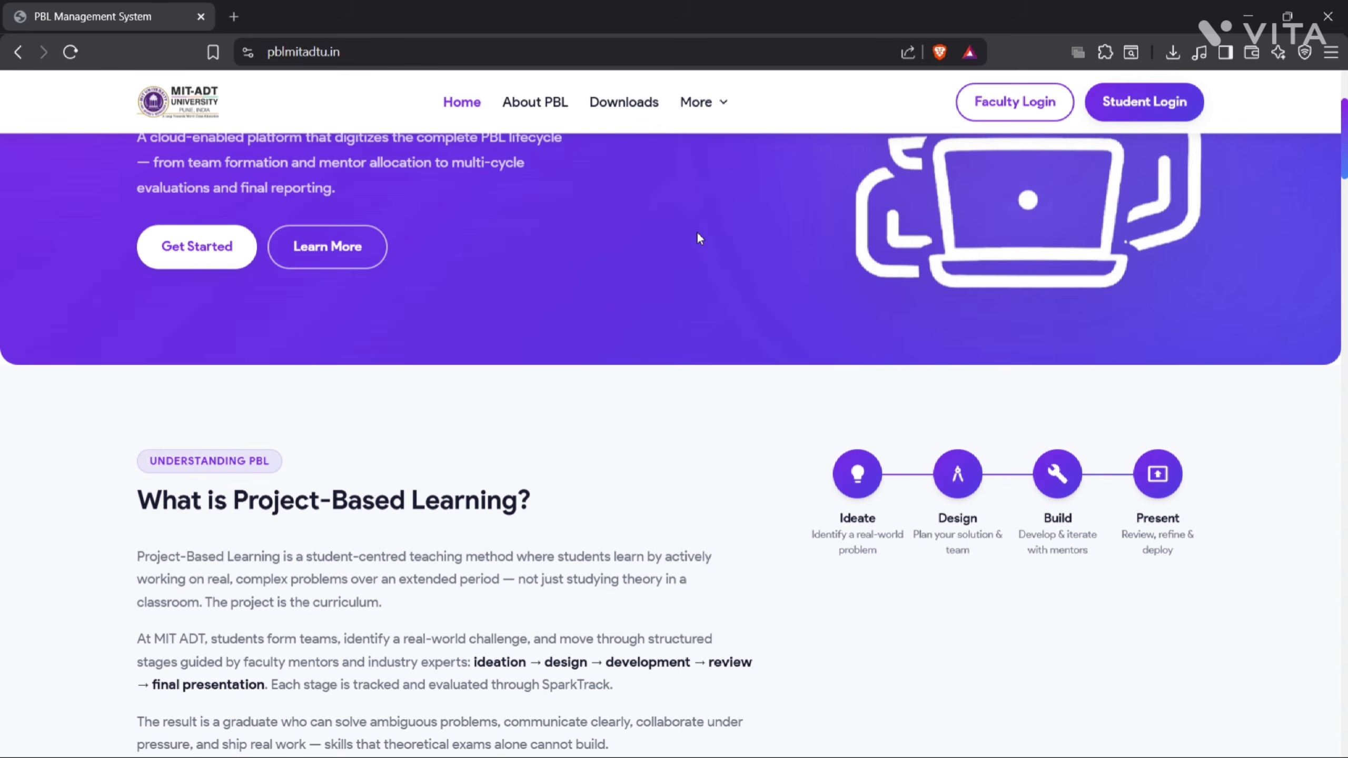
- Look through the PBL homepage's sections on project-based learning, mentor problem statements, achievements, roles, management team and downloads
scroll(697, 237, "down", 5)
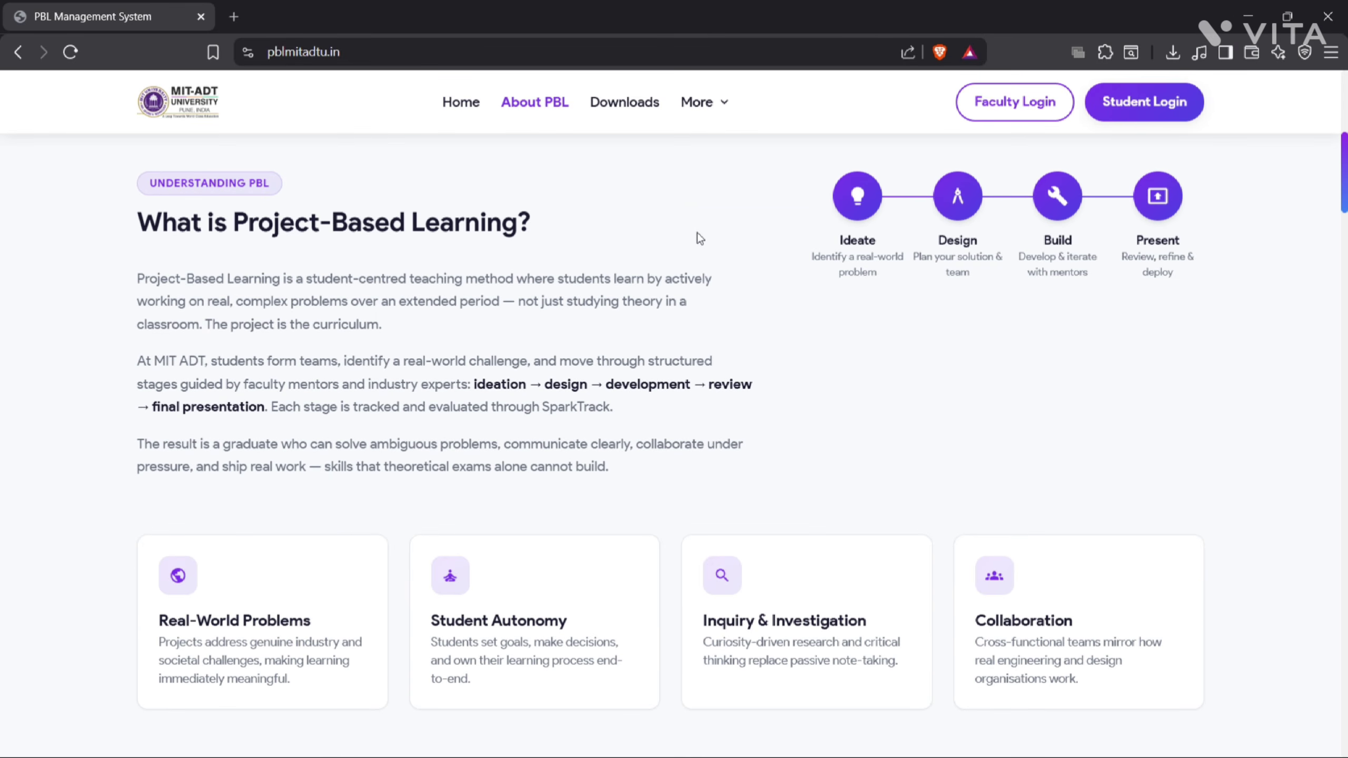
scroll(698, 235, "down", 8)
scroll(698, 234, "down", 4)
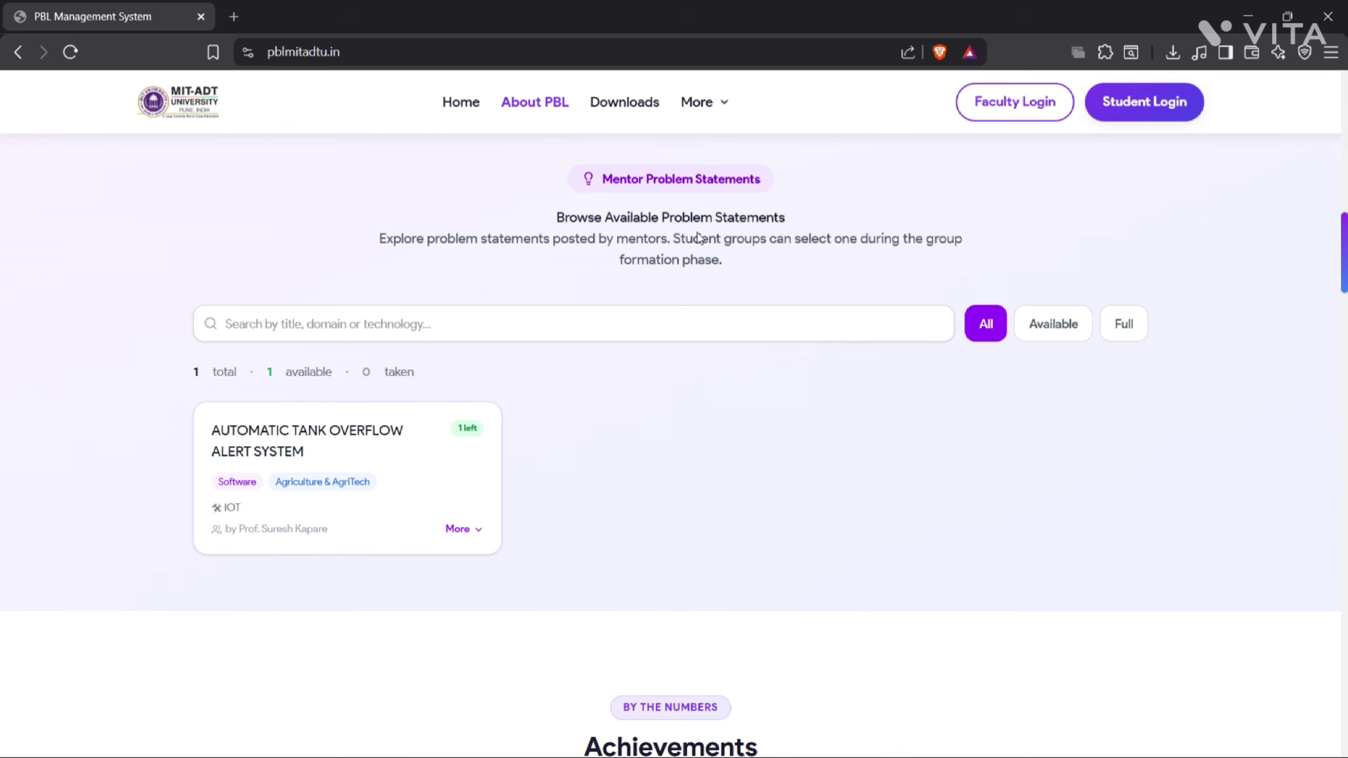
scroll(724, 468, "down", 7)
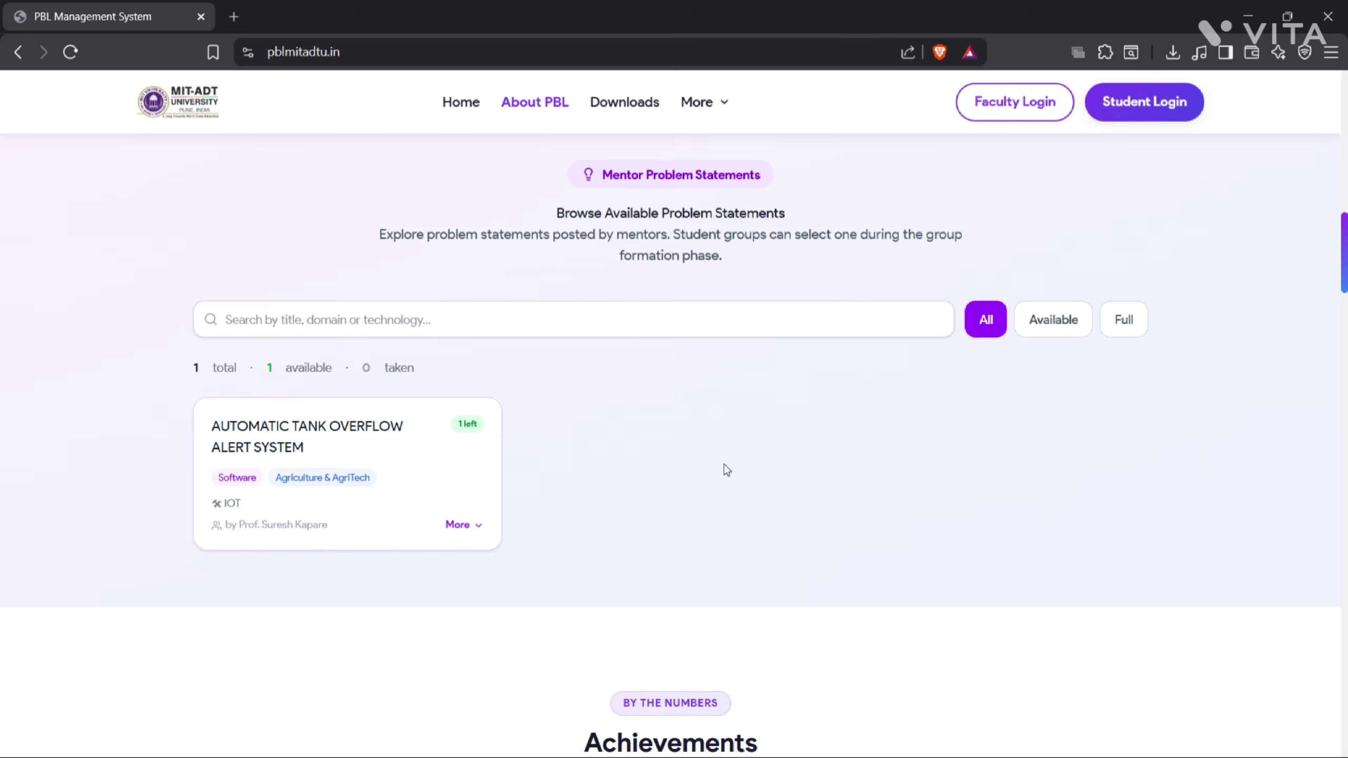
scroll(725, 467, "down", 3)
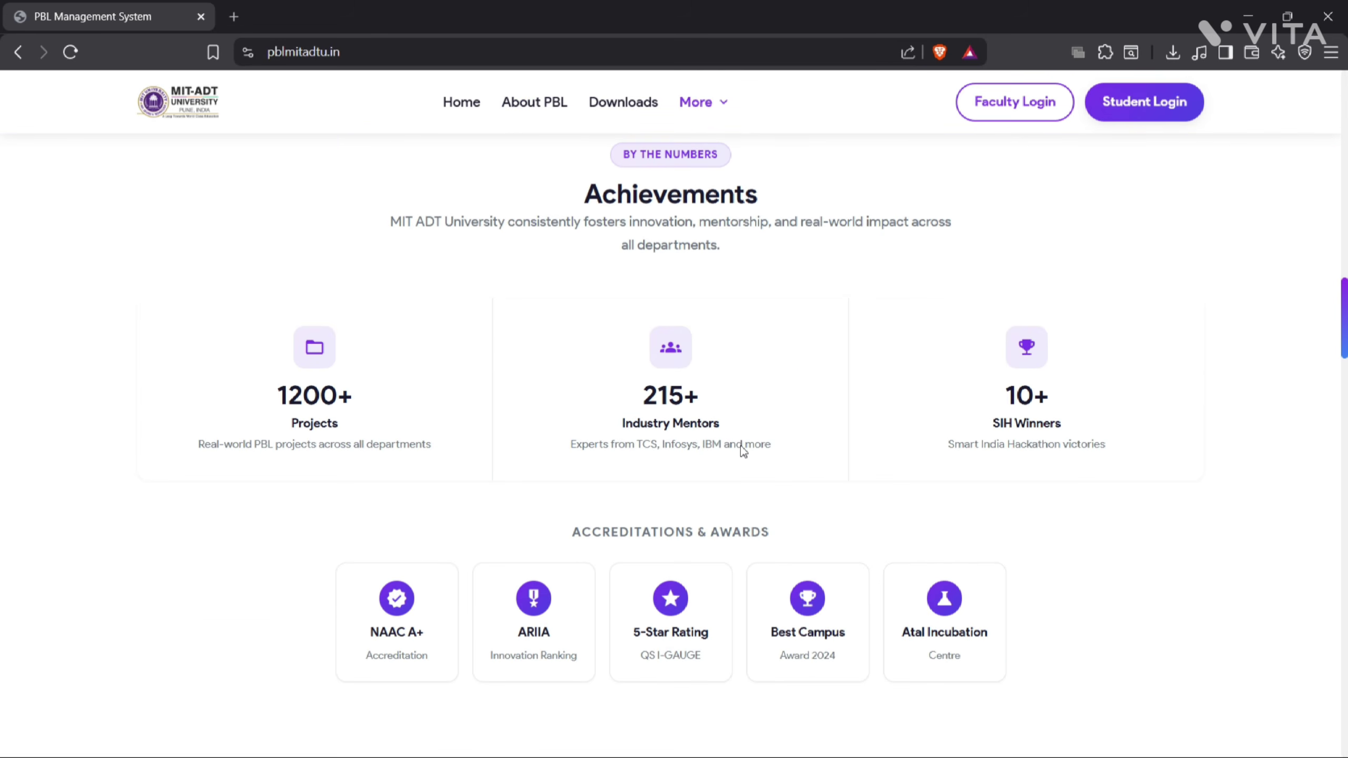
scroll(1024, 612, "down", 15)
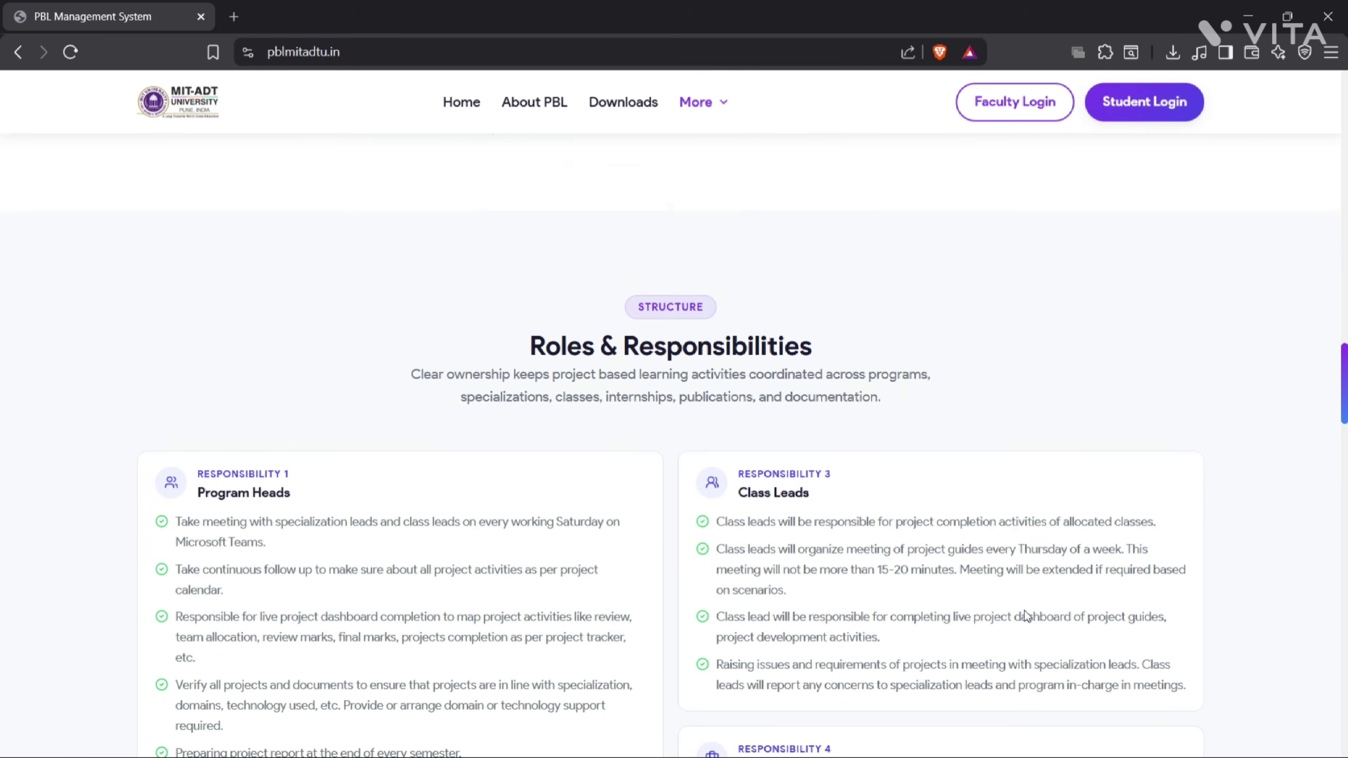
scroll(1025, 611, "down", 15)
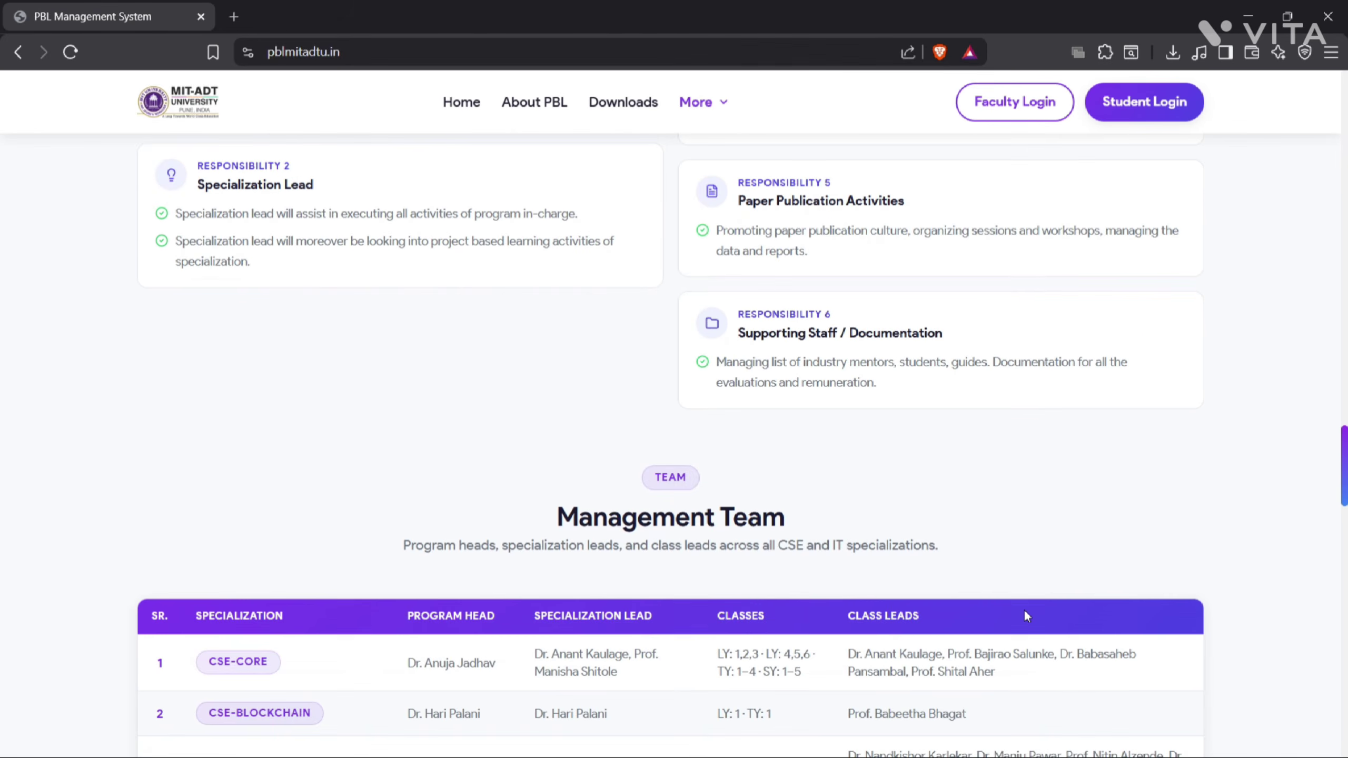
scroll(1024, 611, "down", 15)
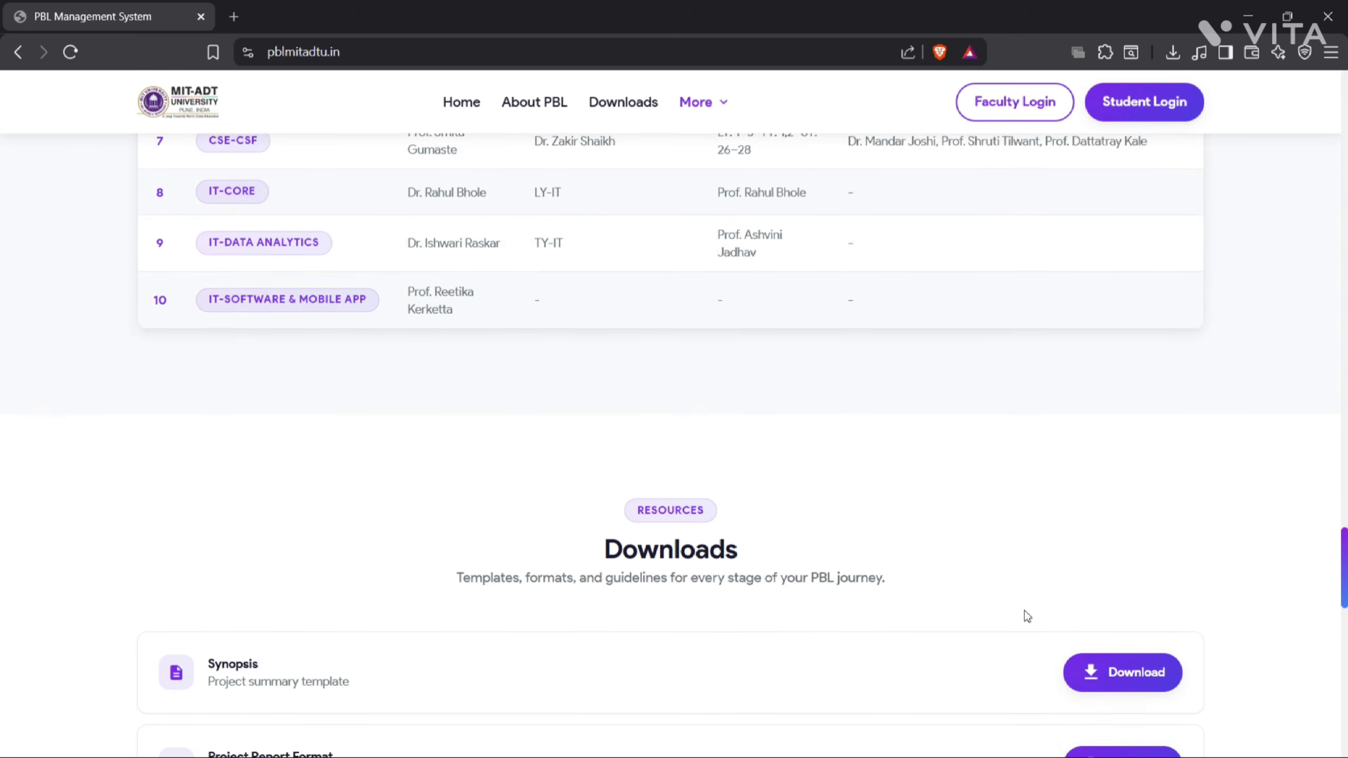
scroll(1024, 611, "down", 2)
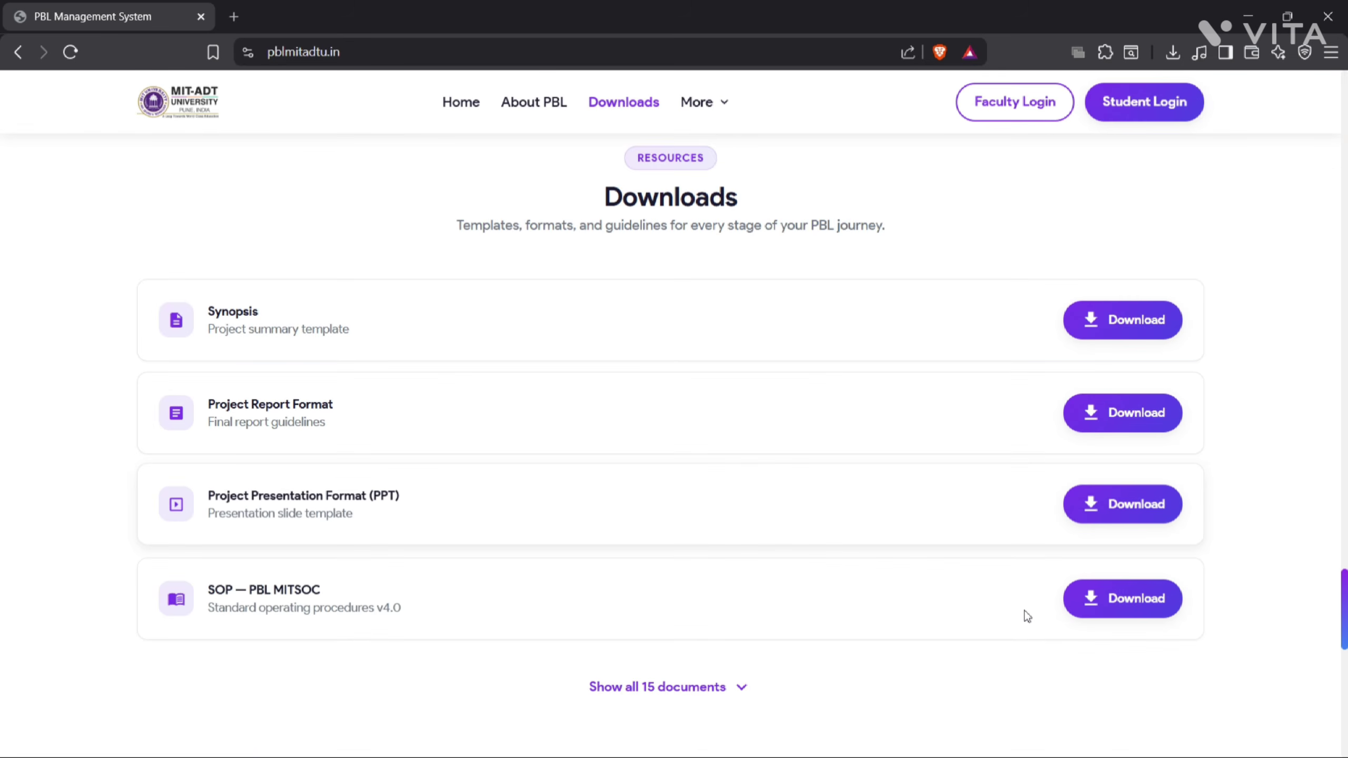
- Show all documents in the Downloads section and review the list, the campus section and the page footer
left_click(689, 698)
scroll(688, 701, "down", 2)
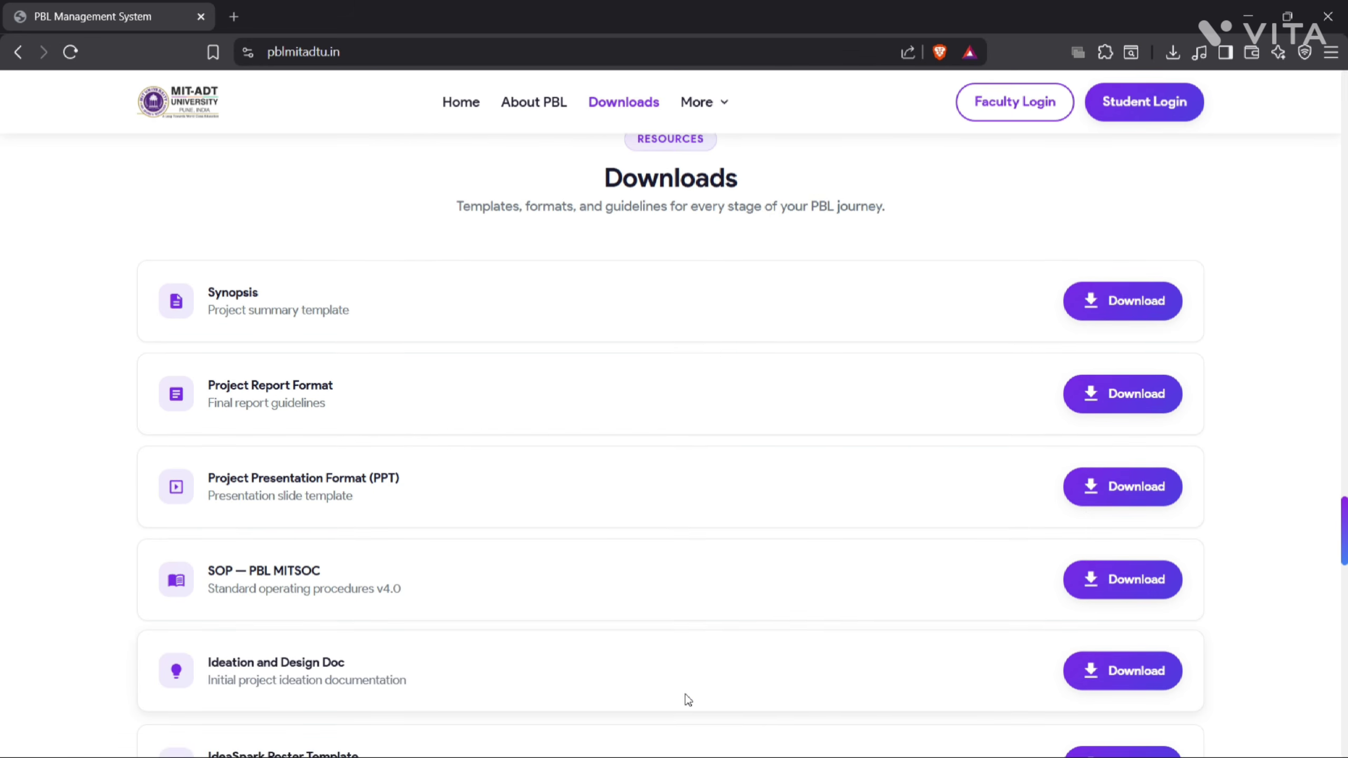
scroll(689, 700, "down", 10)
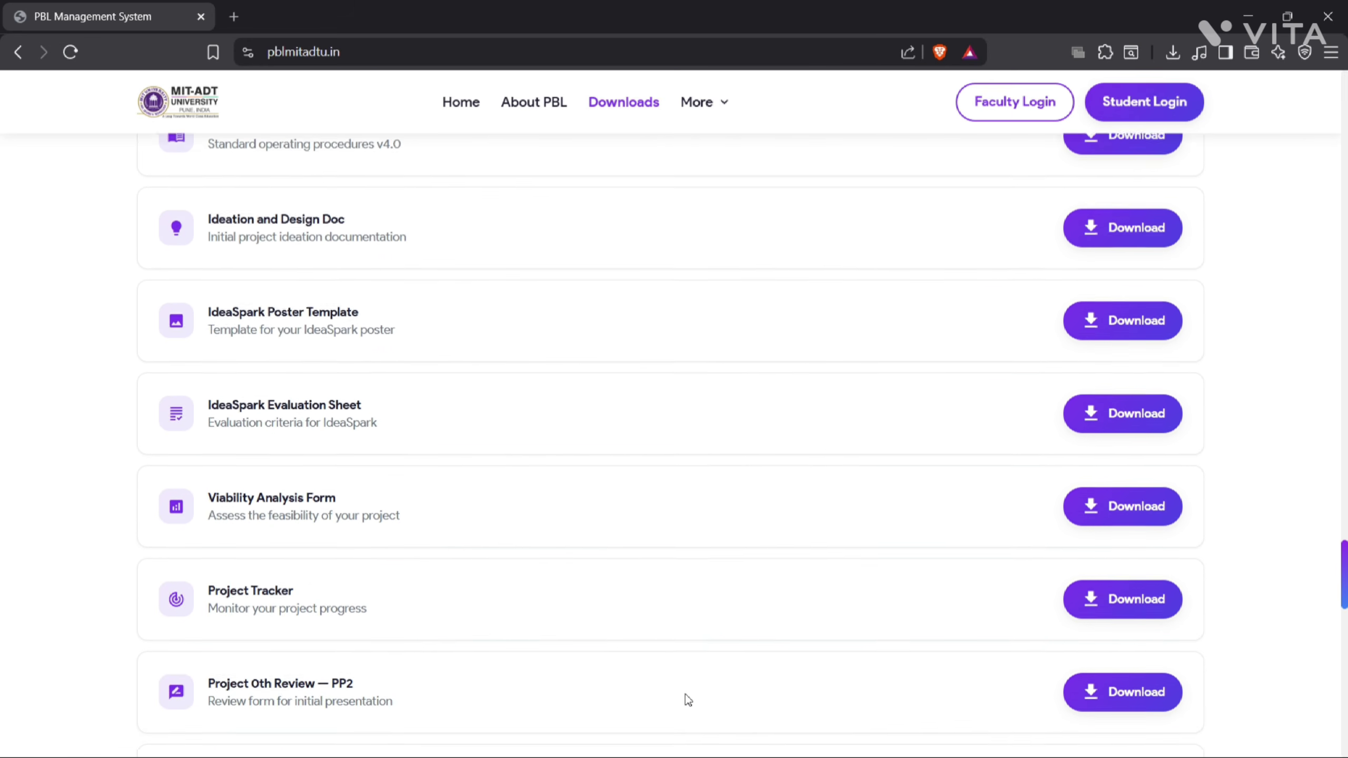
scroll(688, 700, "down", 20)
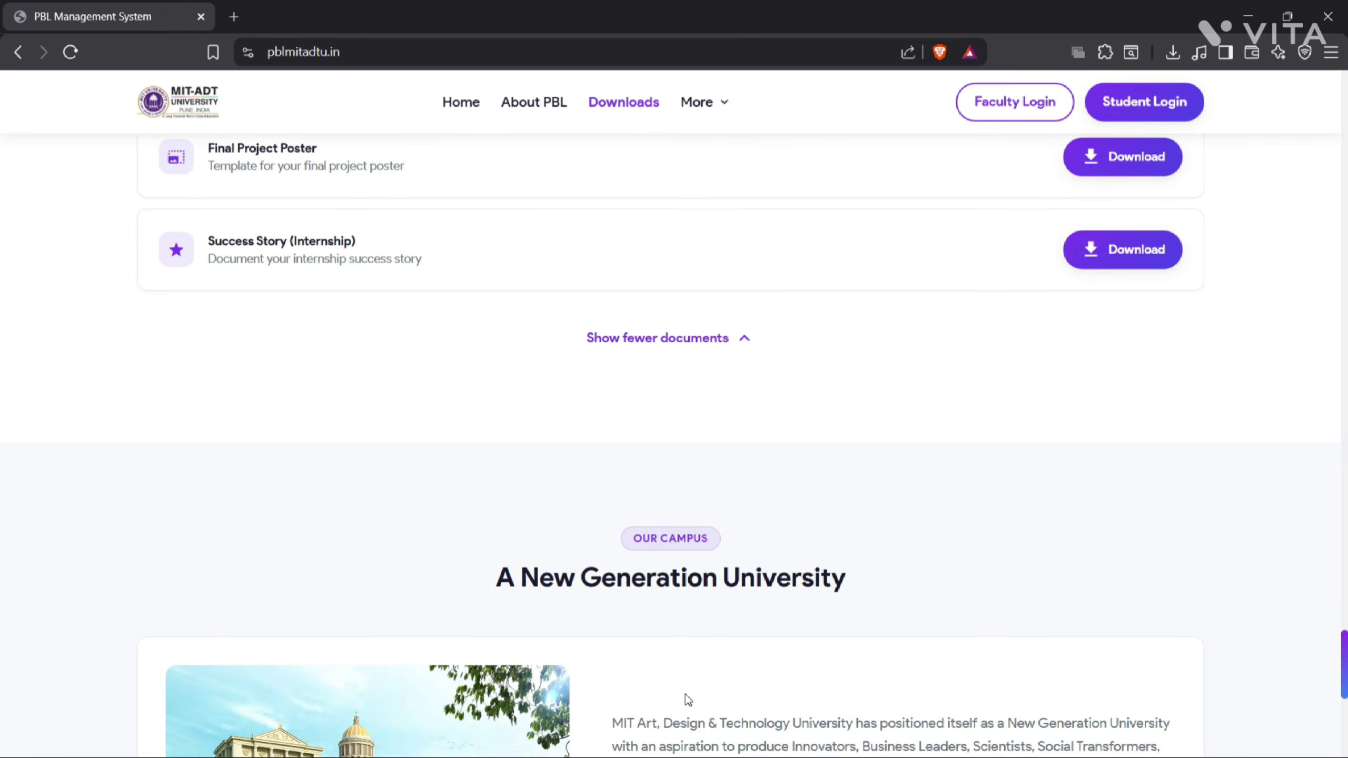
scroll(686, 694, "down", 4)
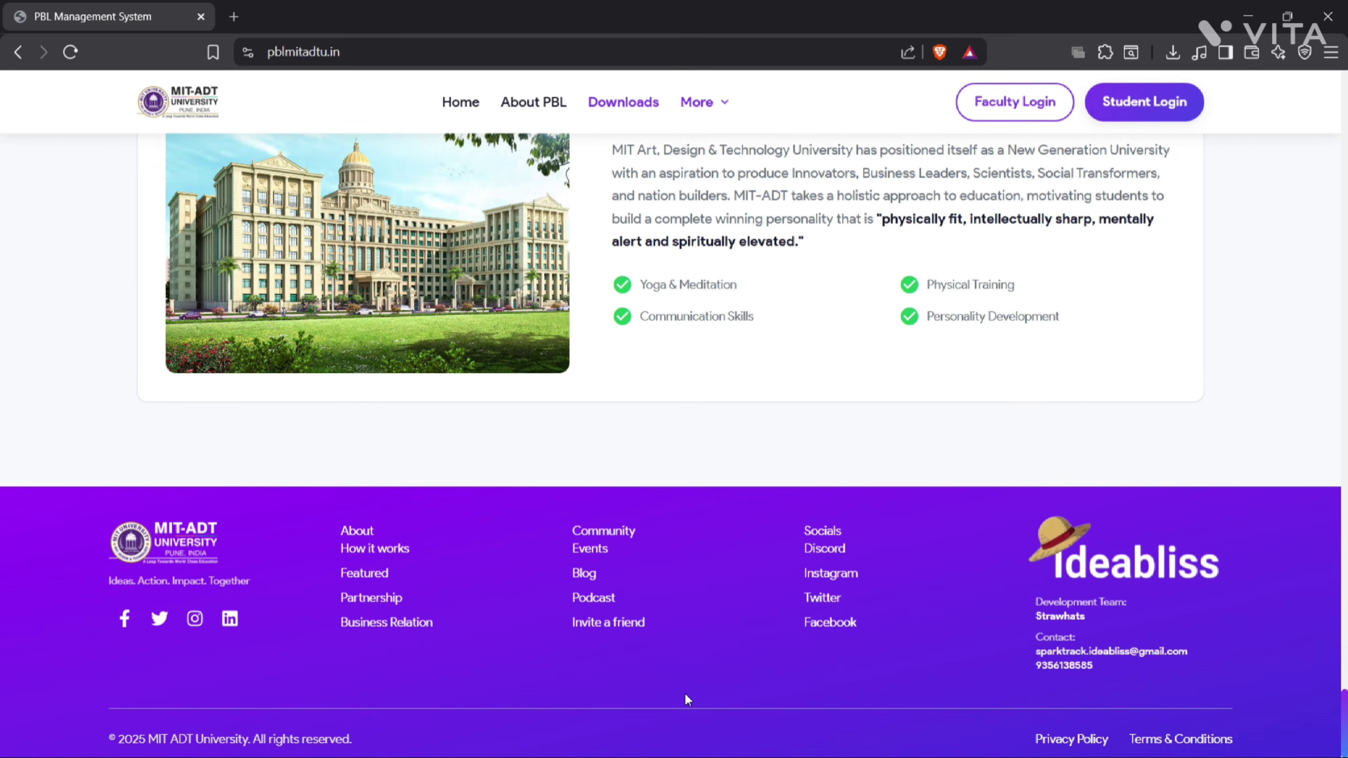
scroll(687, 697, "up", 6)
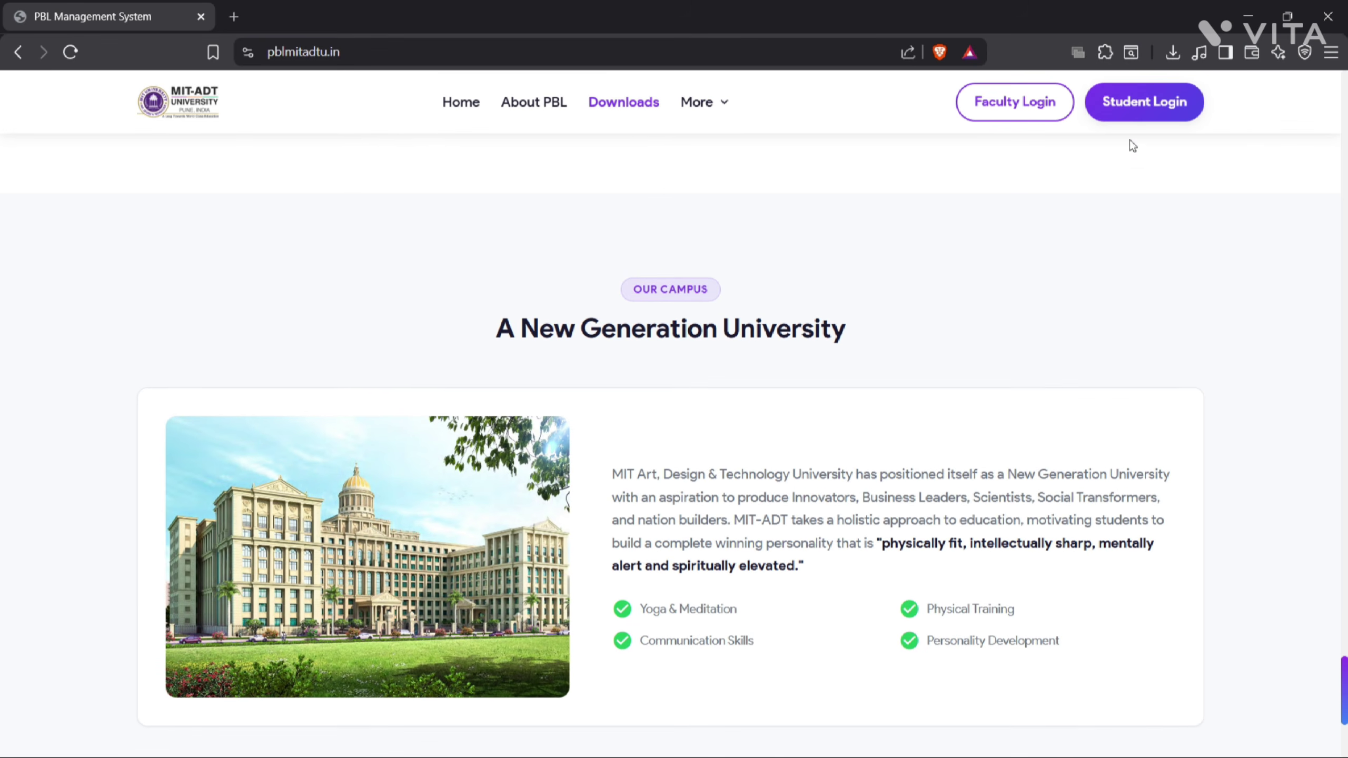
- Log in as a student, filling in the enrollment number and password from the saved credentials
left_click(1126, 107)
left_click(969, 345)
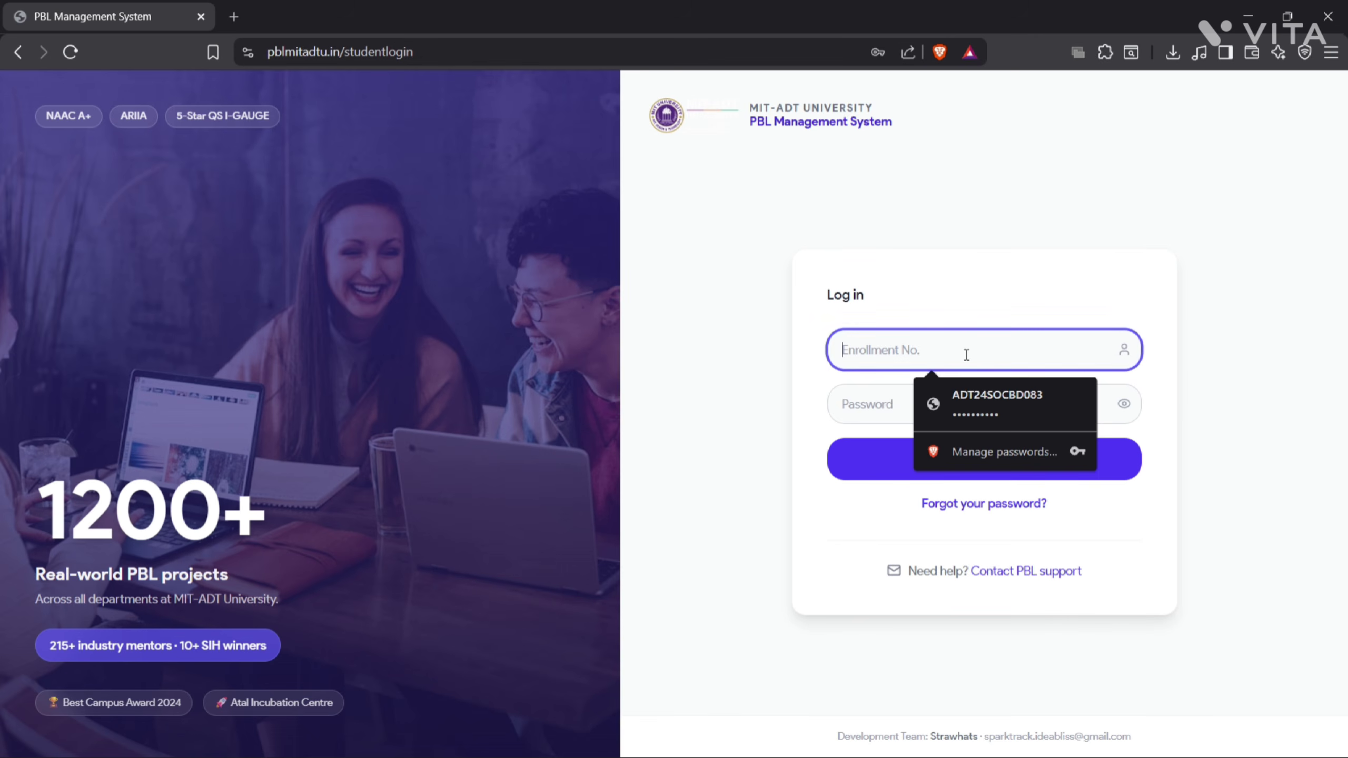
left_click(960, 403)
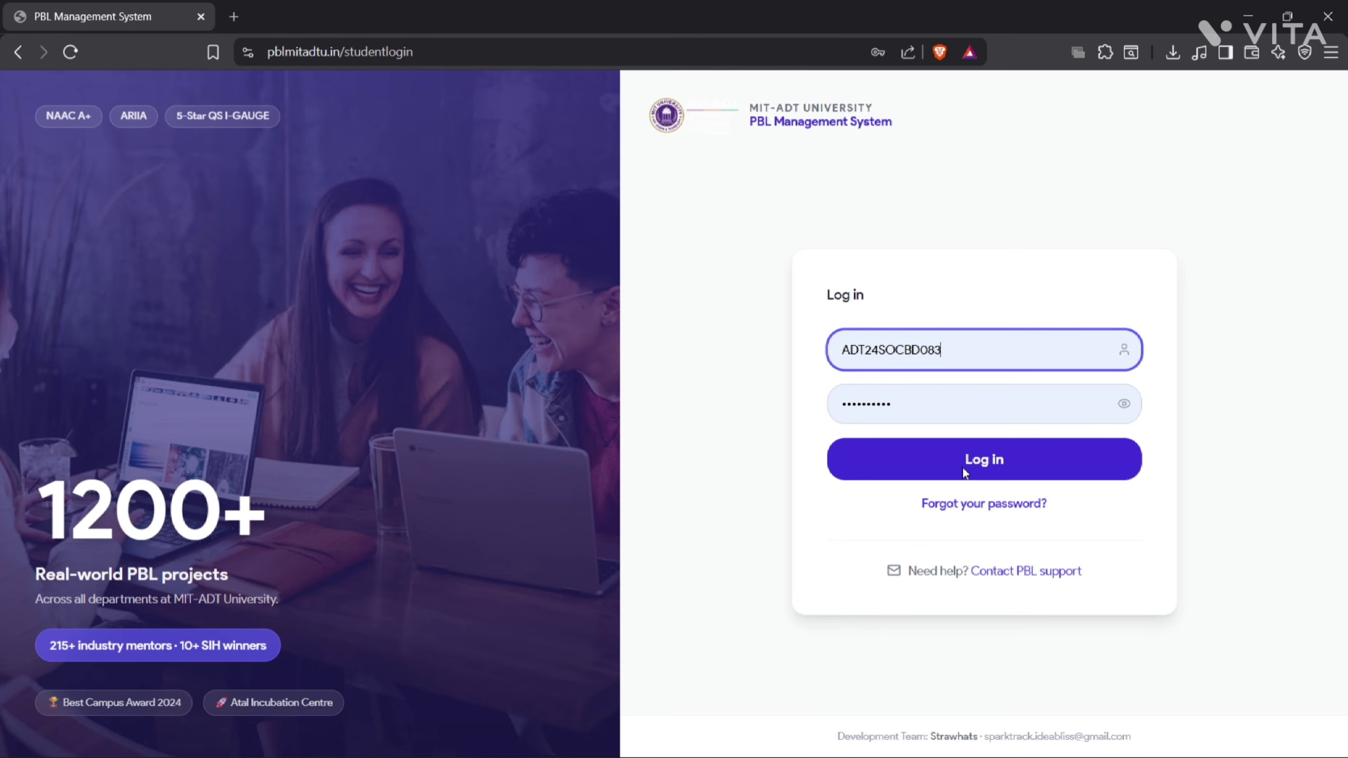
left_click(990, 461)
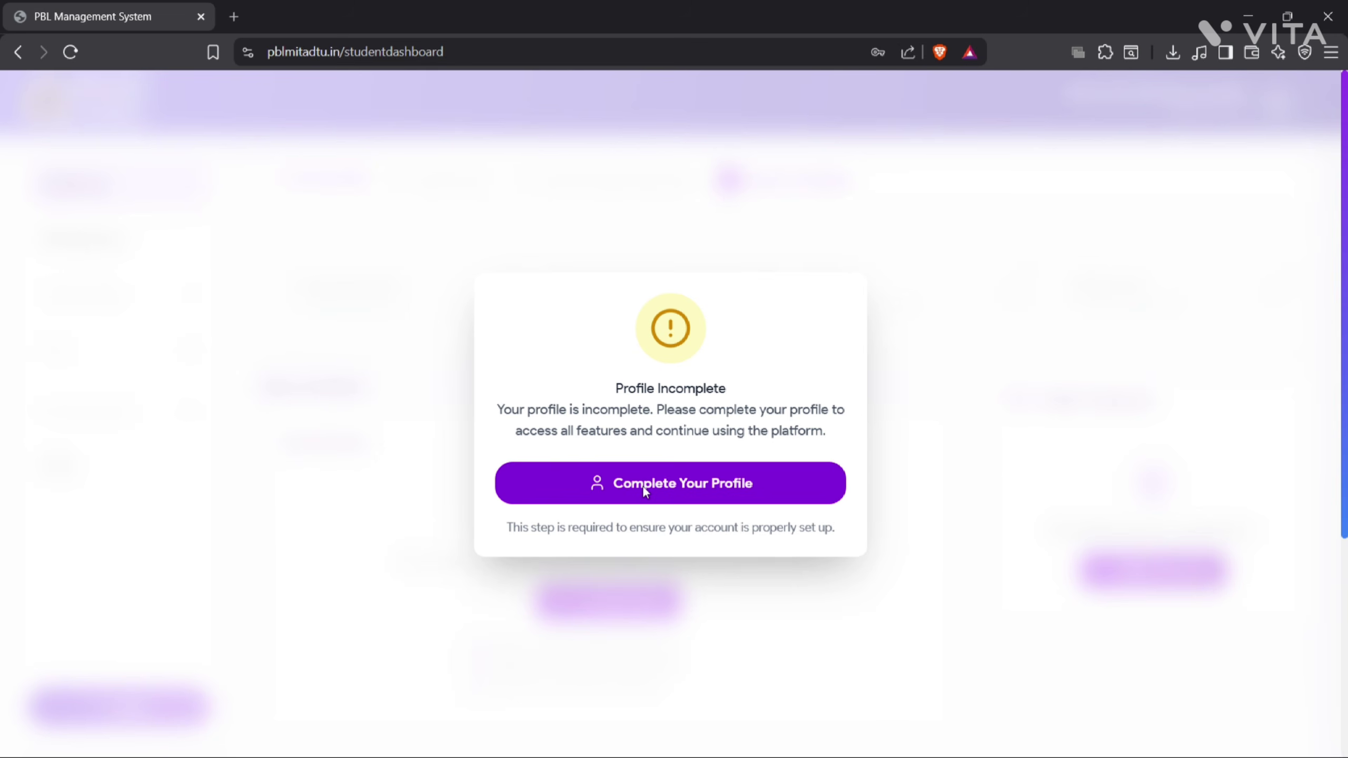
- Go to the student profile that needs completing, look over its skills section and open the profile details for editing
left_click(609, 483)
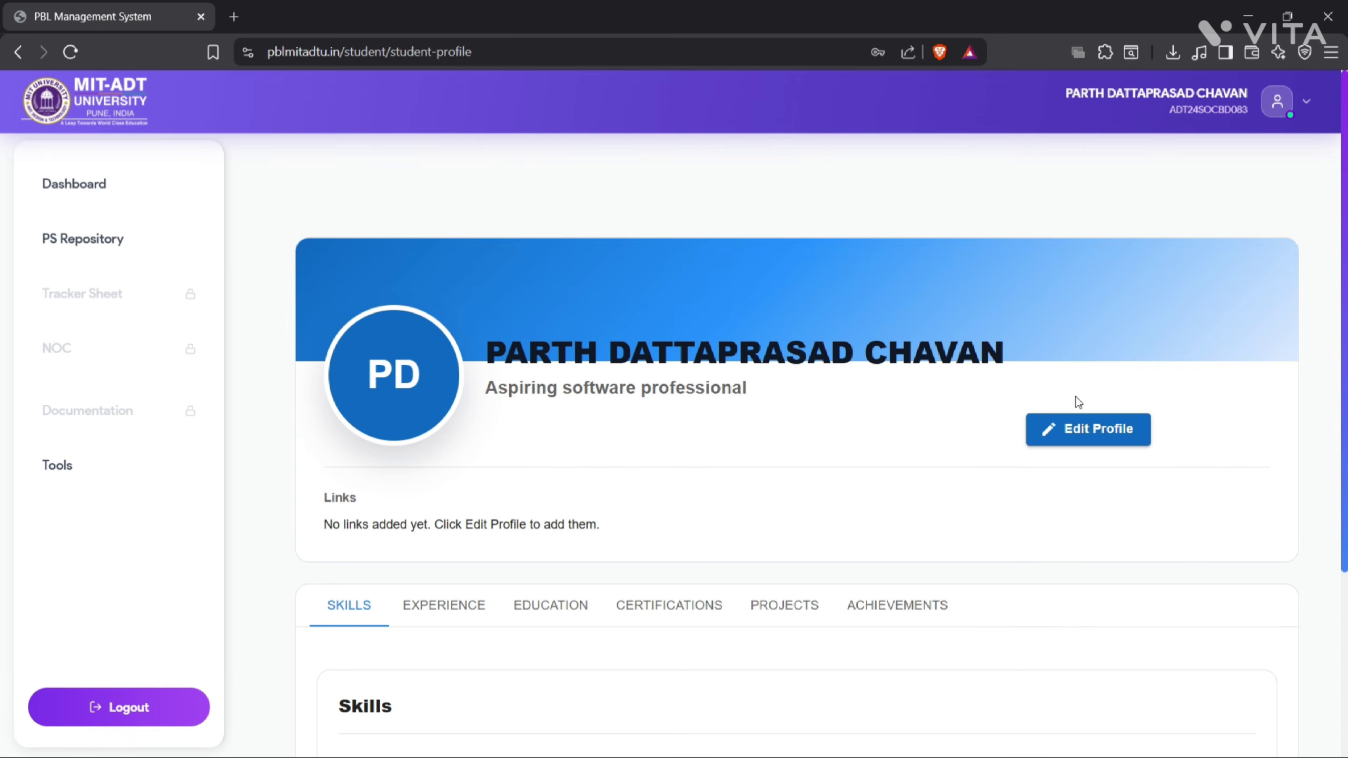
scroll(880, 539, "down", 5)
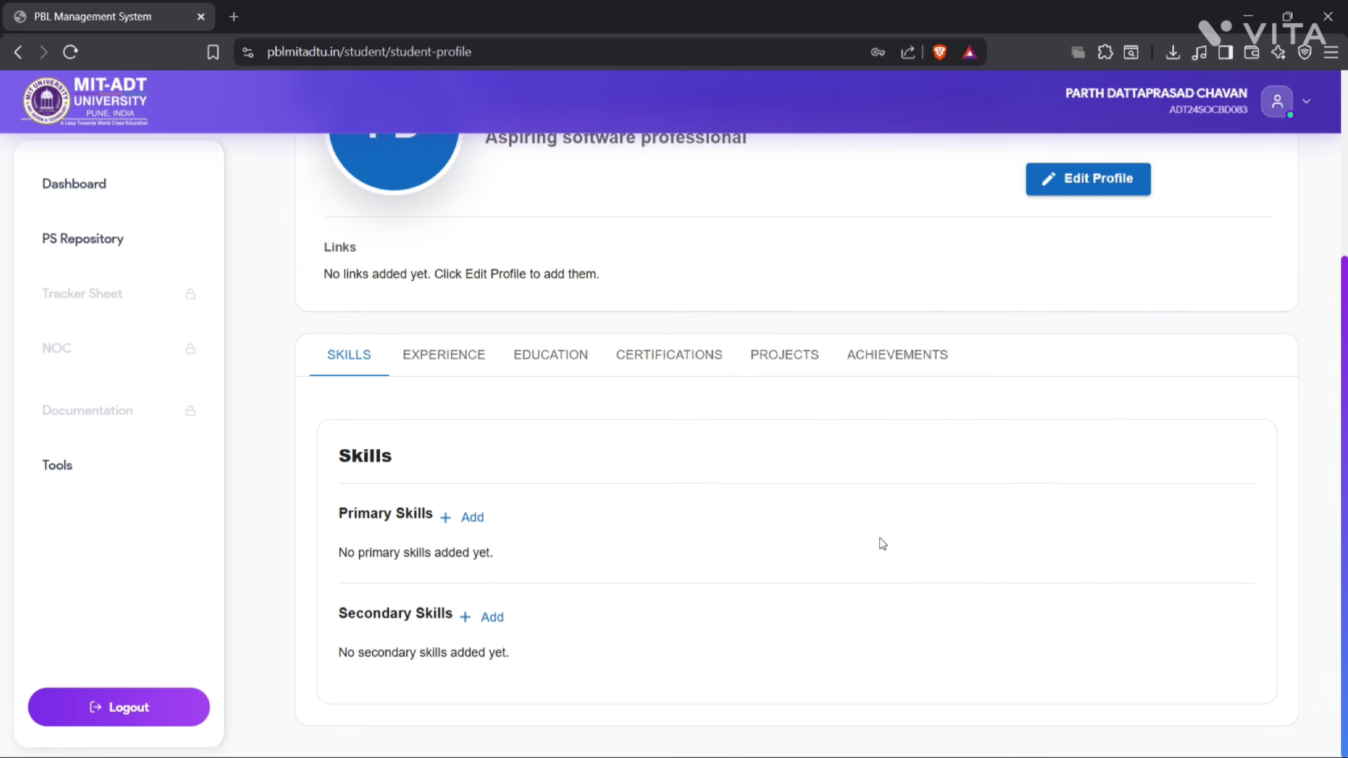
scroll(883, 544, "up", 5)
left_click(1087, 415)
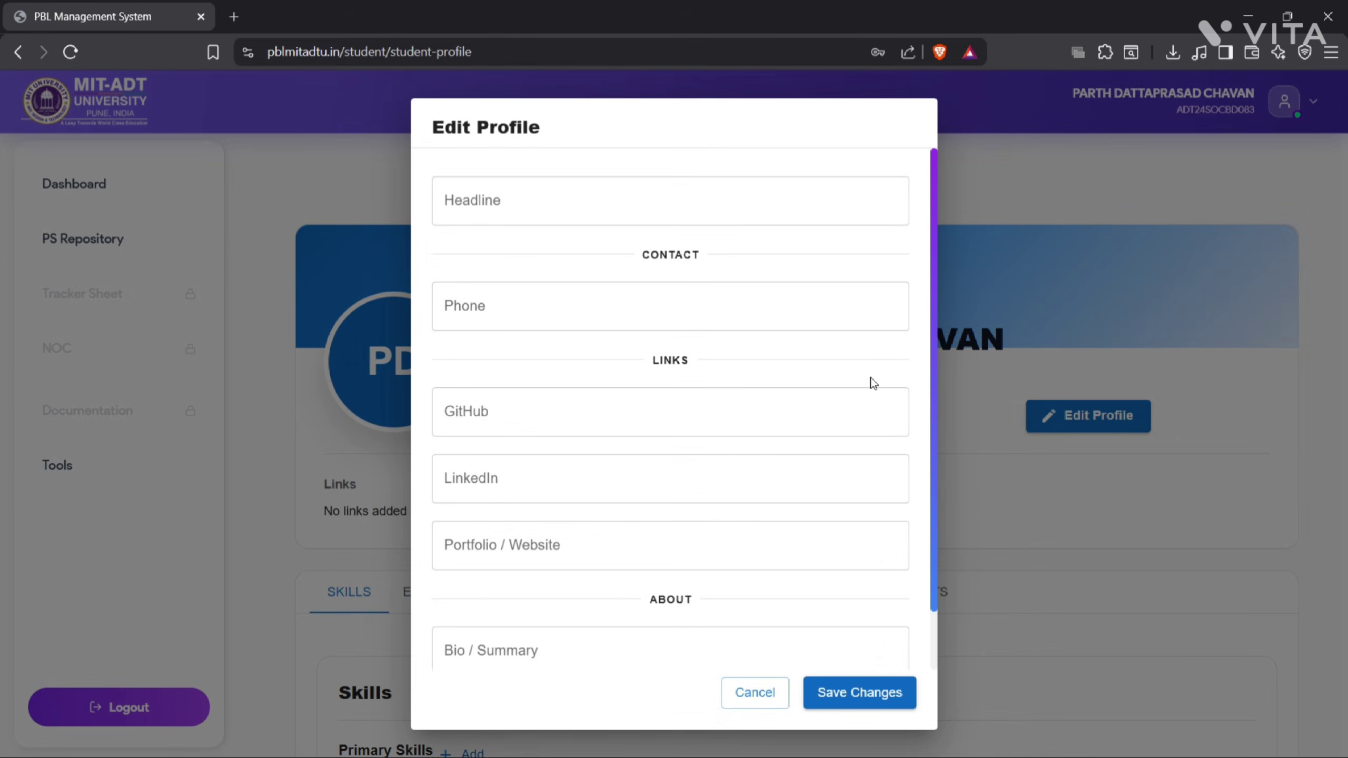
- Set the headline to "Full Stack Developer and Java Engineer" and fill in the student's phone number, GitHub link and LinkedIn link
left_click(657, 211)
left_click(621, 259)
left_click(557, 304)
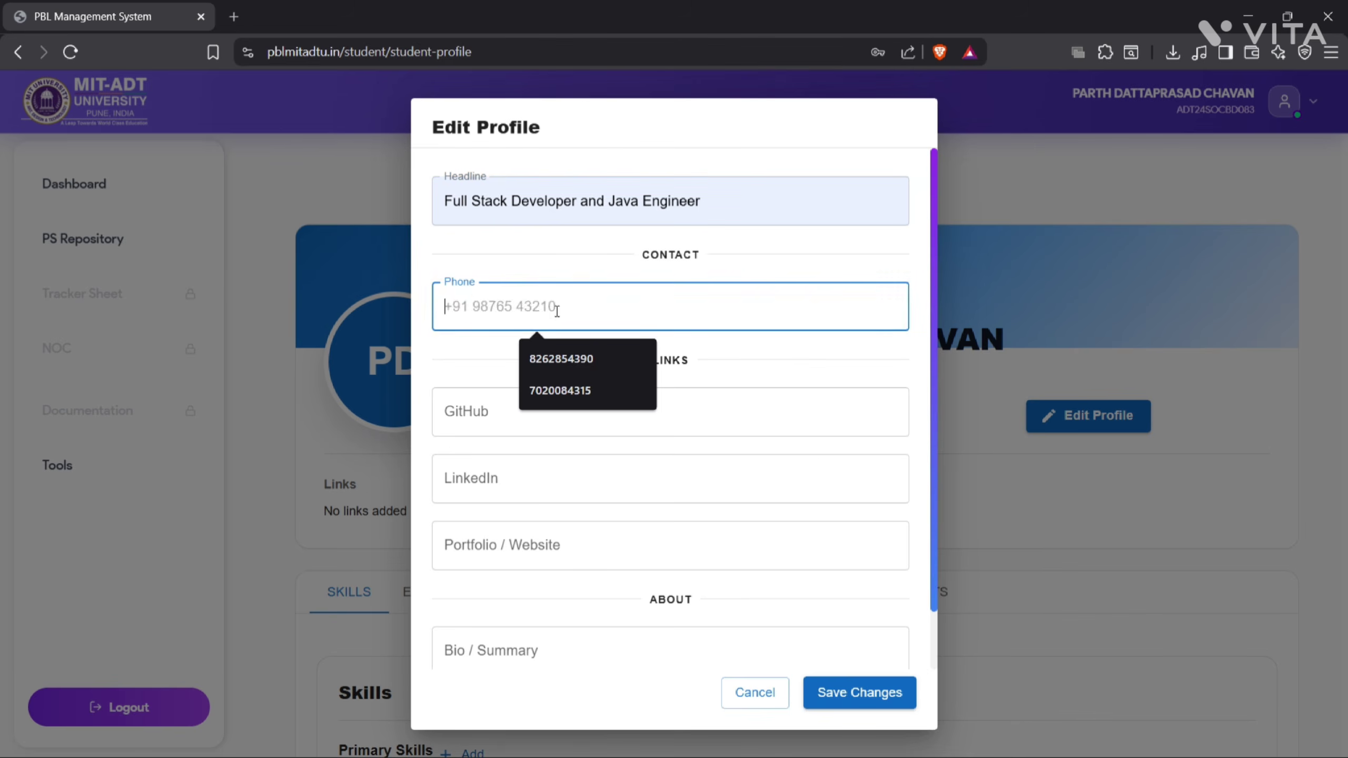
left_click(565, 367)
left_click(533, 403)
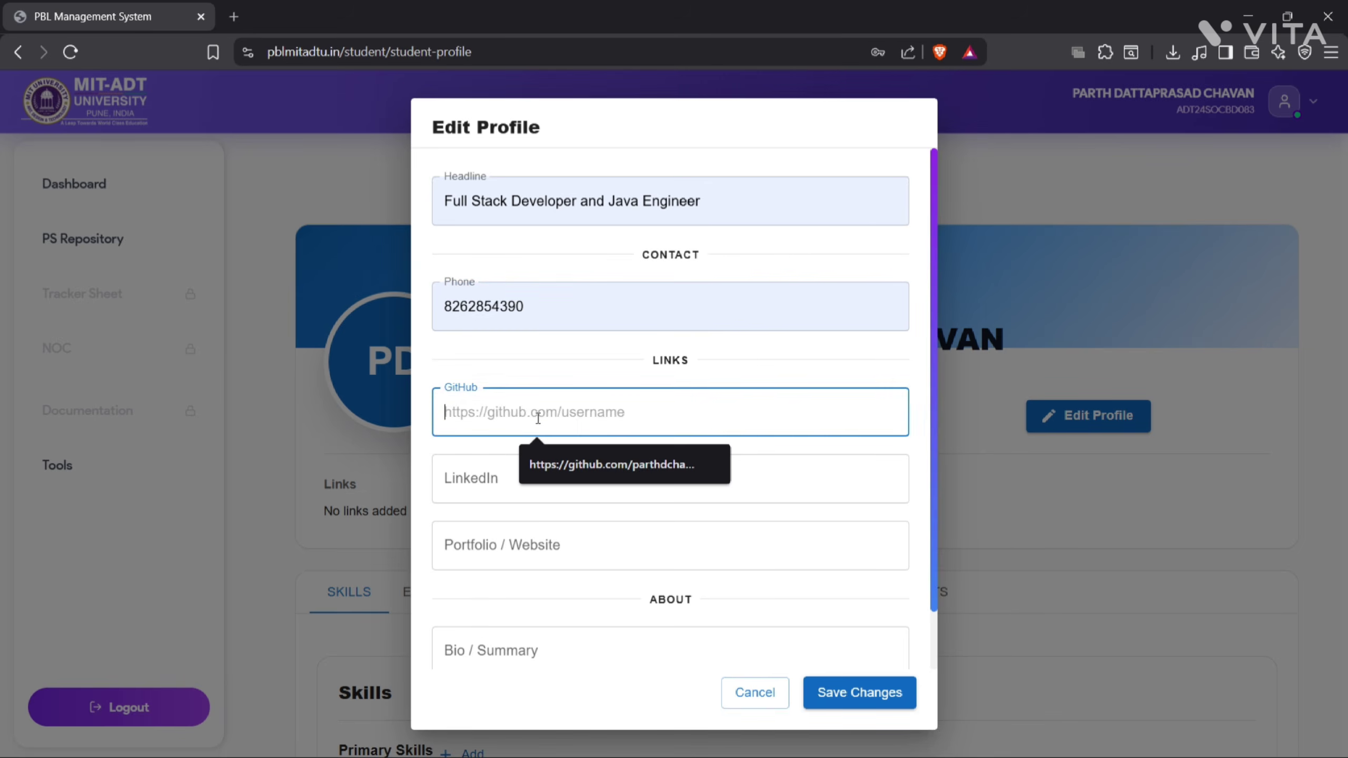
left_click(558, 467)
left_click(527, 475)
left_click(556, 529)
scroll(551, 592, "down", 1)
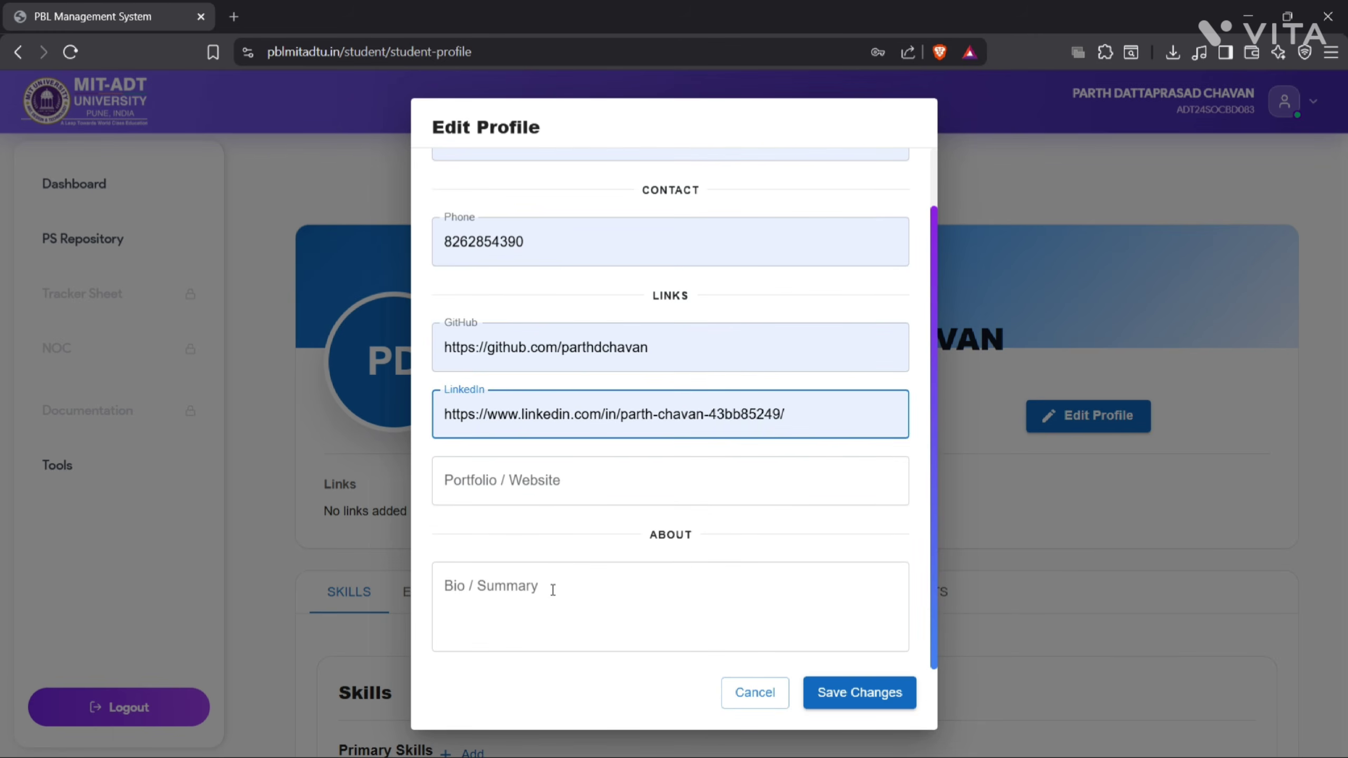
- Enter a bio starting "Computer Science undergraduate with hands-on experience applying Generative AI and Large Language Models", save the profile and check the updated page
left_click(553, 590)
type("Computer Science undergraduate with hands-on experience applying Generative AI and Large Language Models (Amazon Bedrock) to real engineering workflows, alongside strong full-stack and cloud development skills (Java, Spring Boot, AWS). Proven ability to identify AI use-cases and deliver measurable business impact – evidenced by a platform serving 5,000+ users and a National Win at Smart India Hackathon 2025 among 1,000+ teams.")
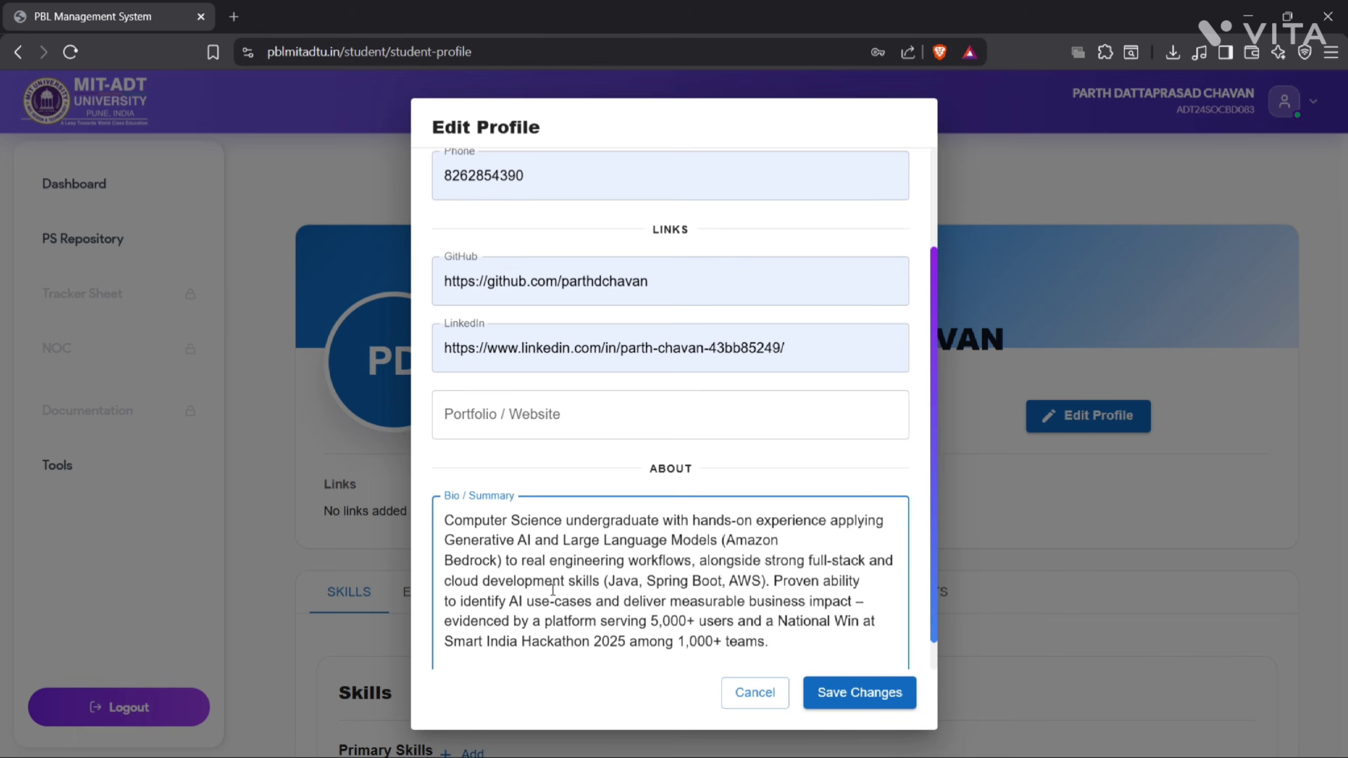
scroll(552, 590, "up", 3)
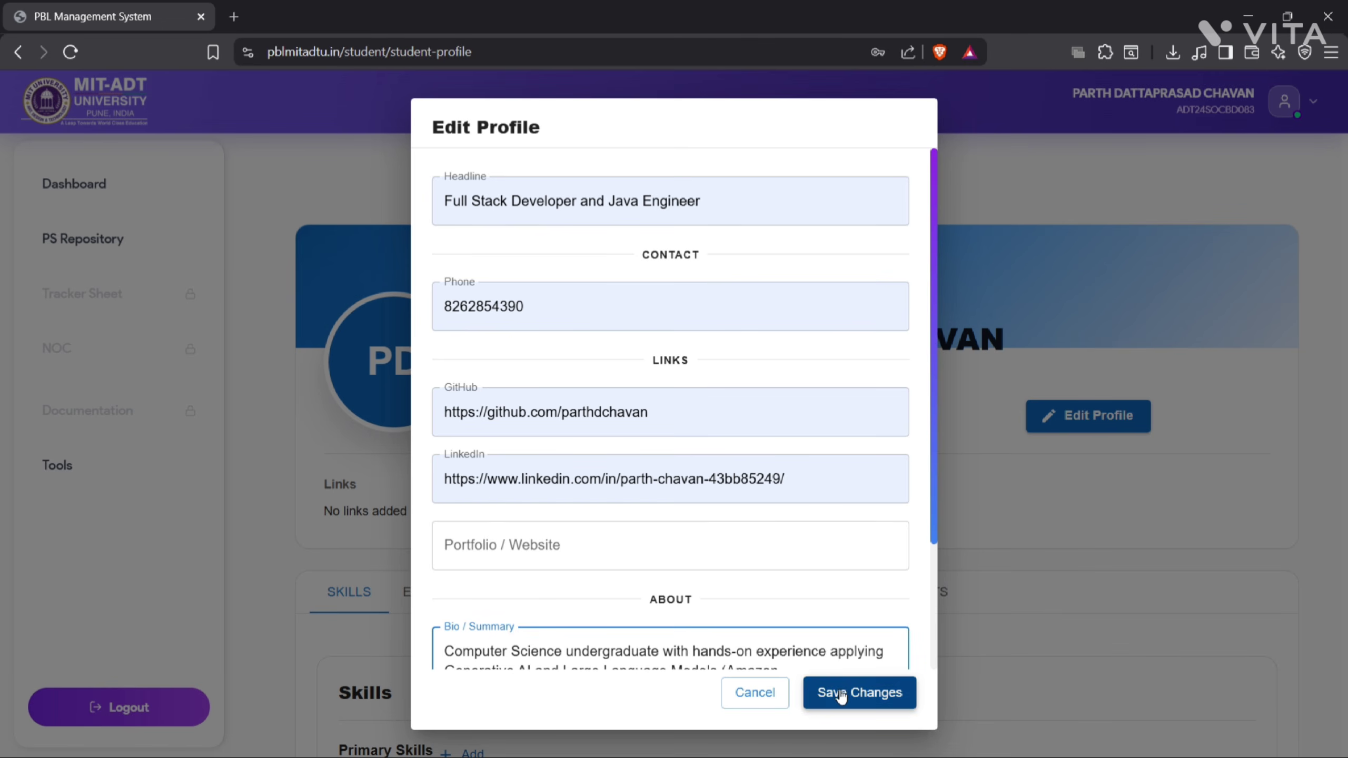
left_click(842, 696)
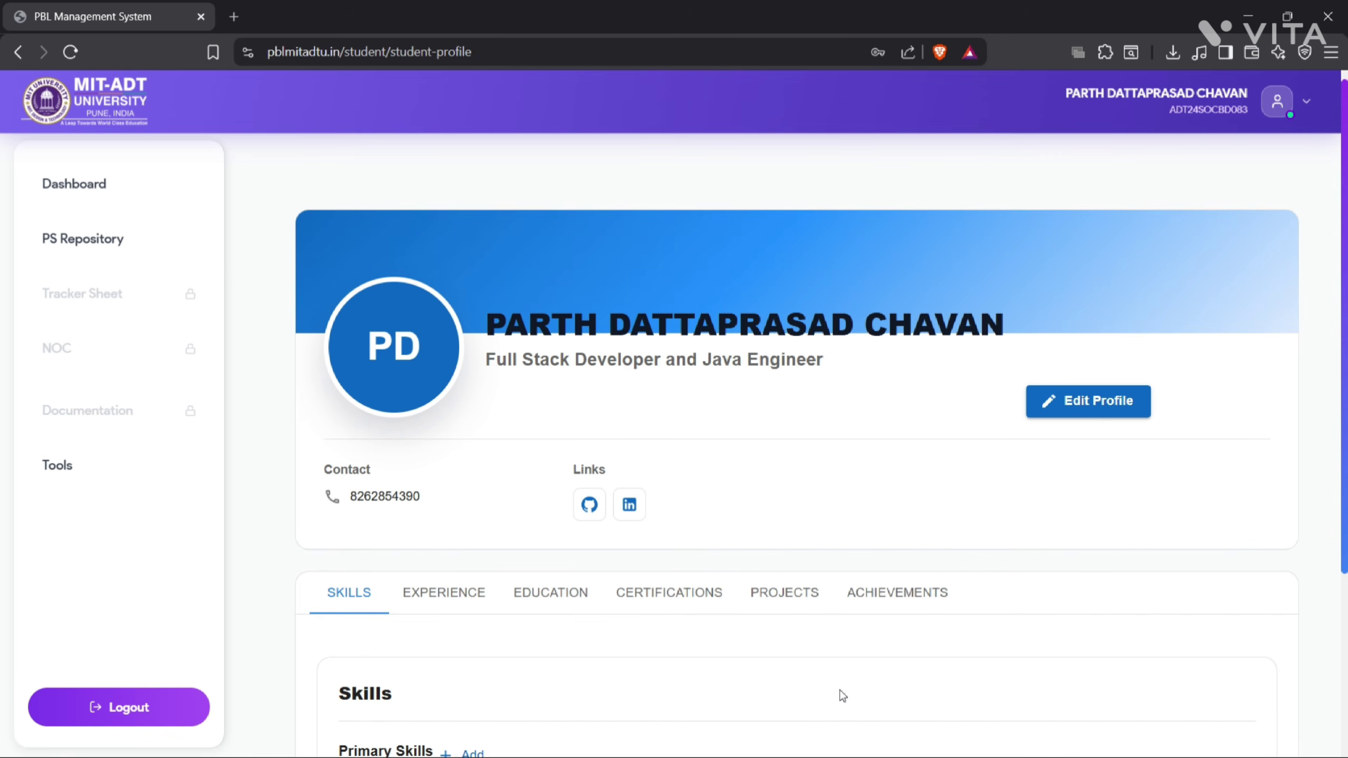
scroll(843, 696, "down", 4)
scroll(843, 696, "up", 4)
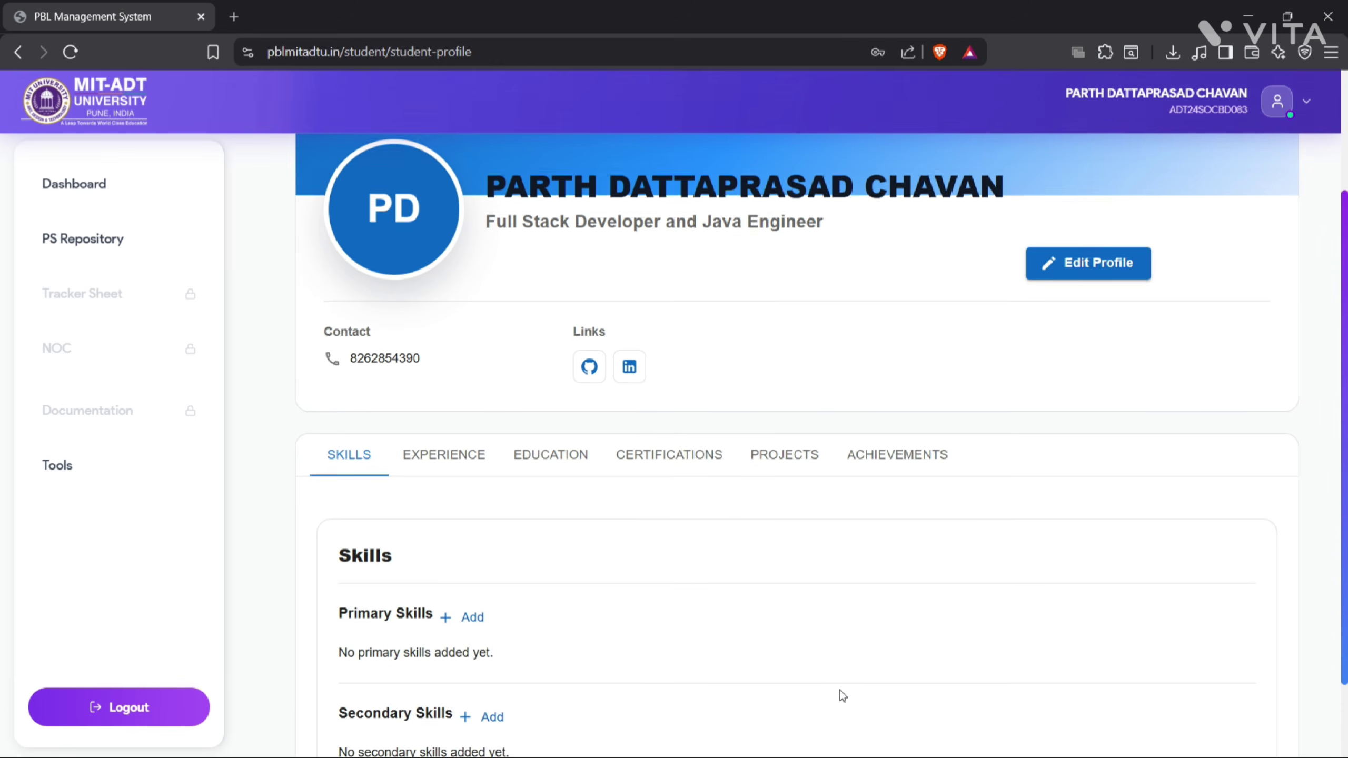
scroll(841, 696, "up", 2)
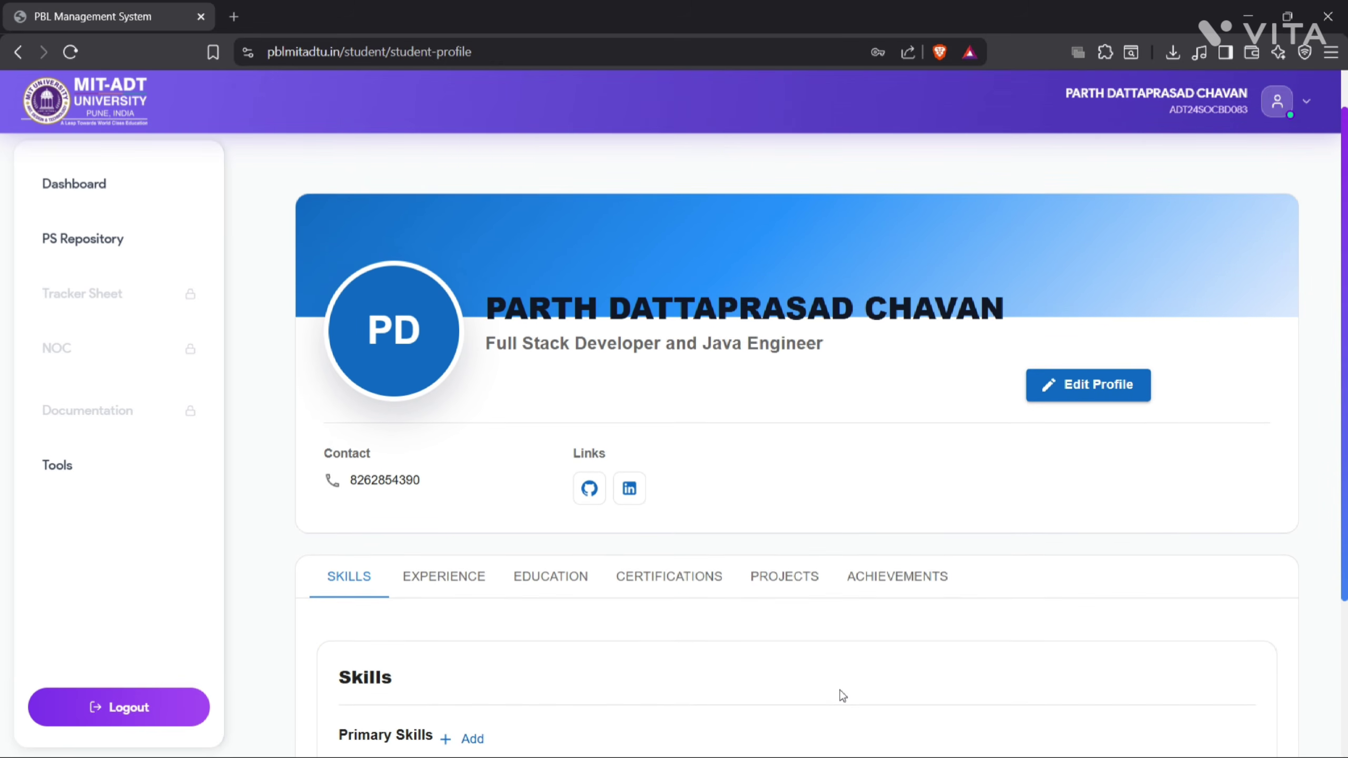
- Review the group details and evaluation marks on the student dashboard, and view the problem statement repository
left_click(137, 191)
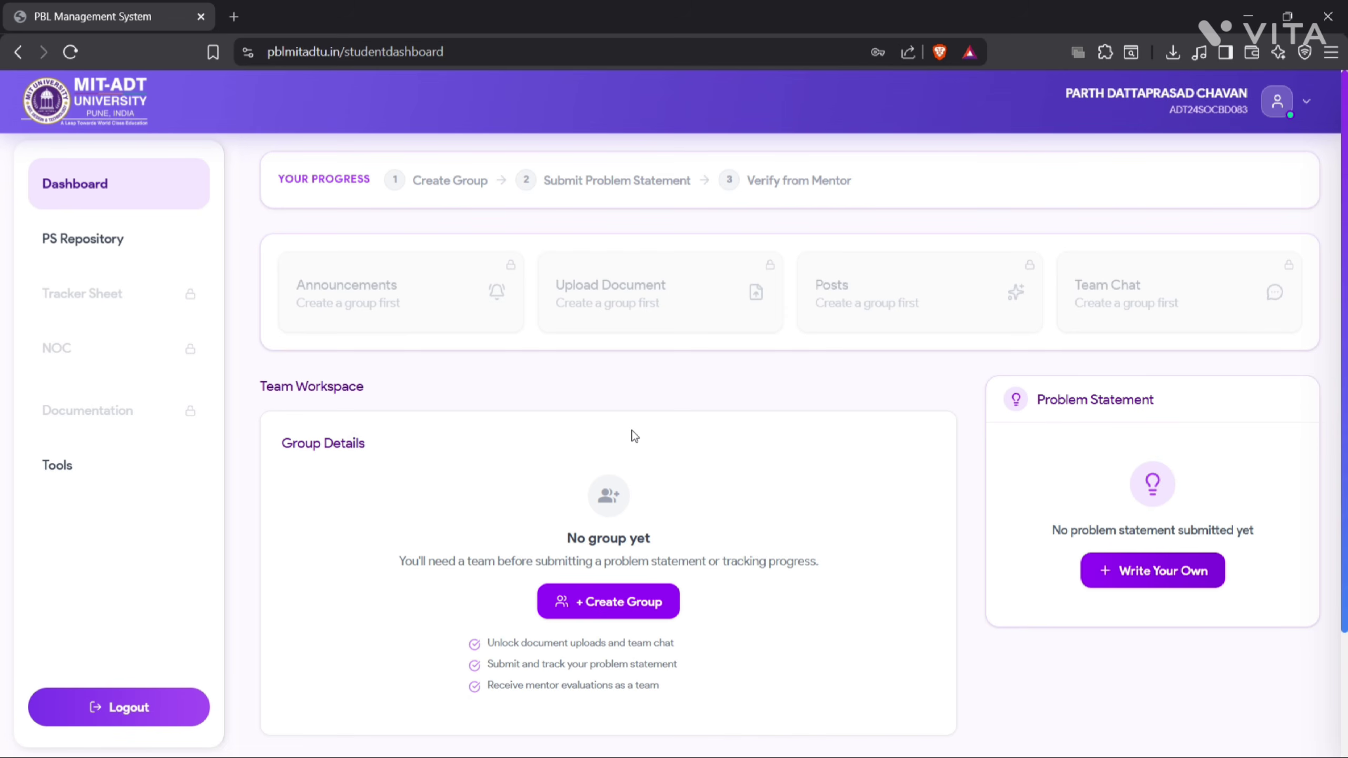
scroll(633, 436, "down", 1)
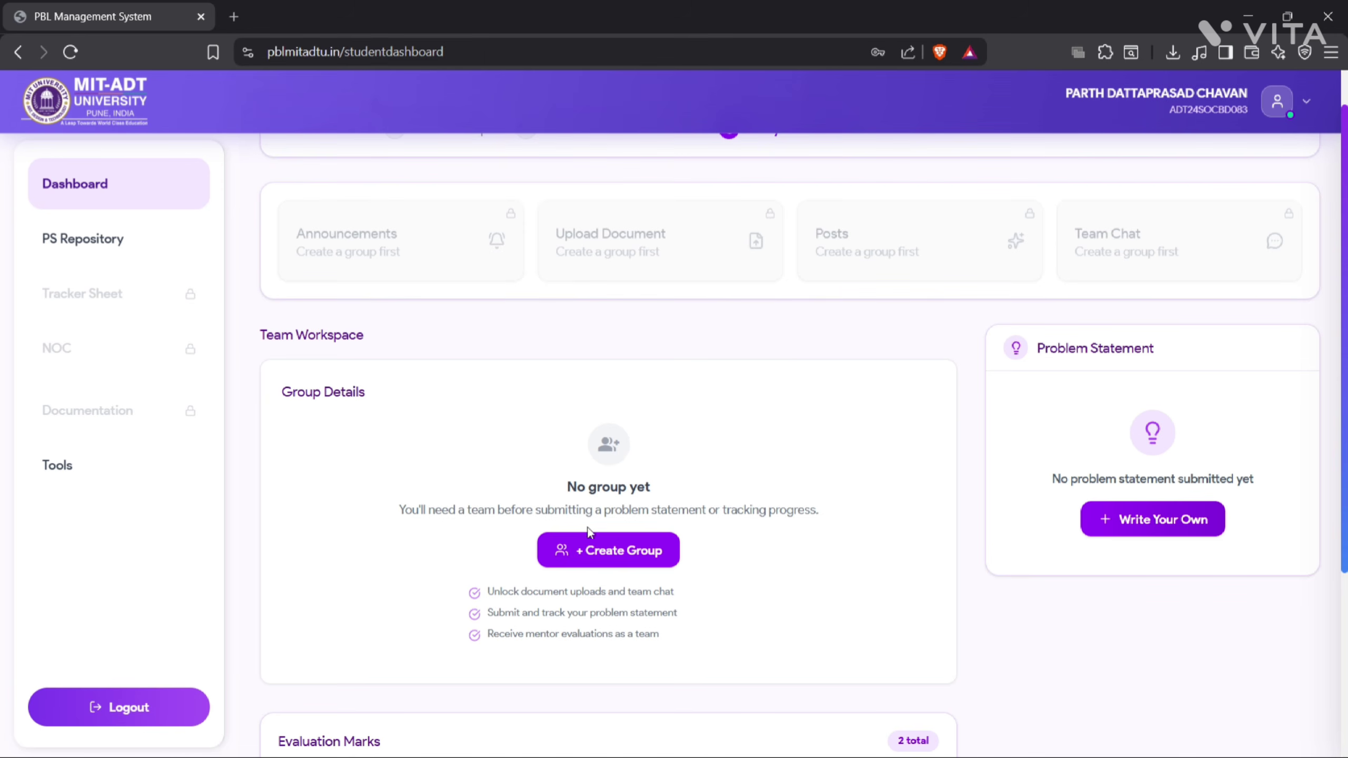
scroll(584, 554, "down", 5)
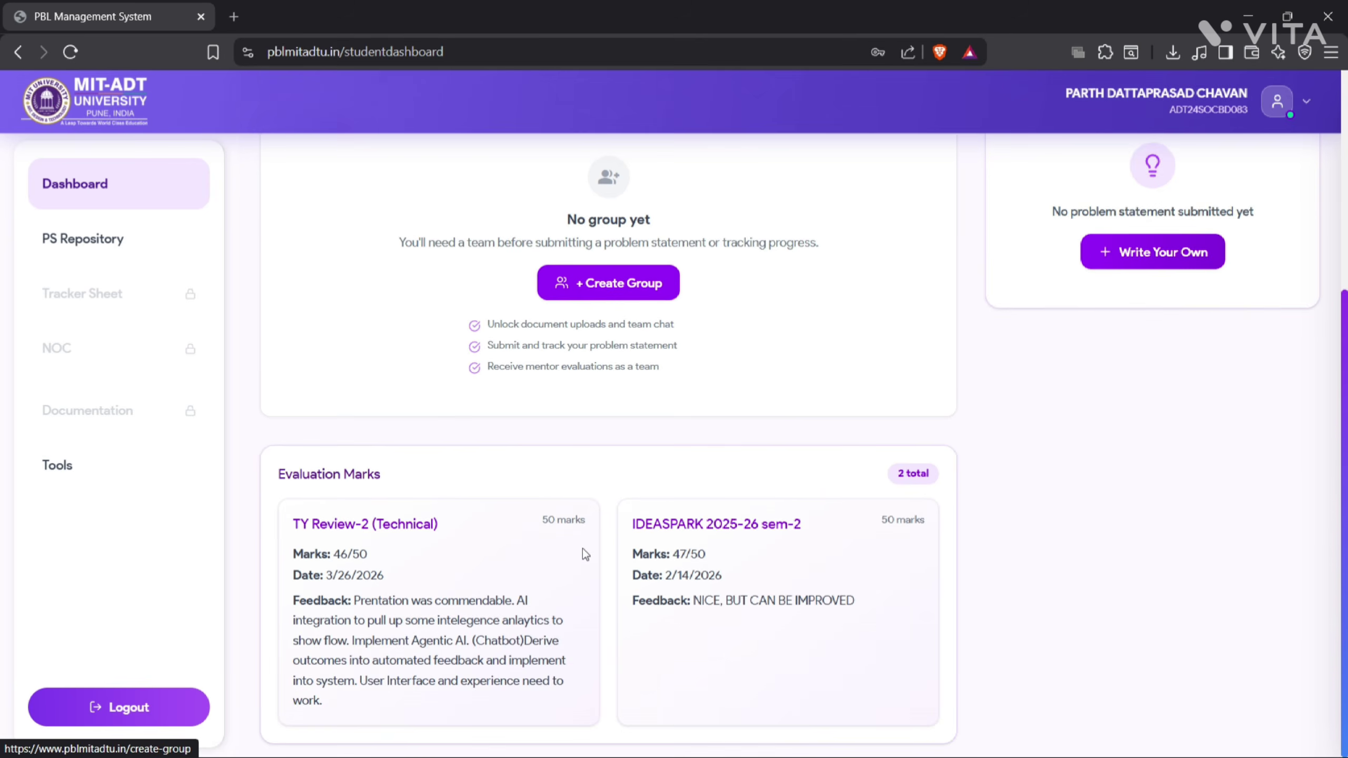
scroll(585, 554, "up", 6)
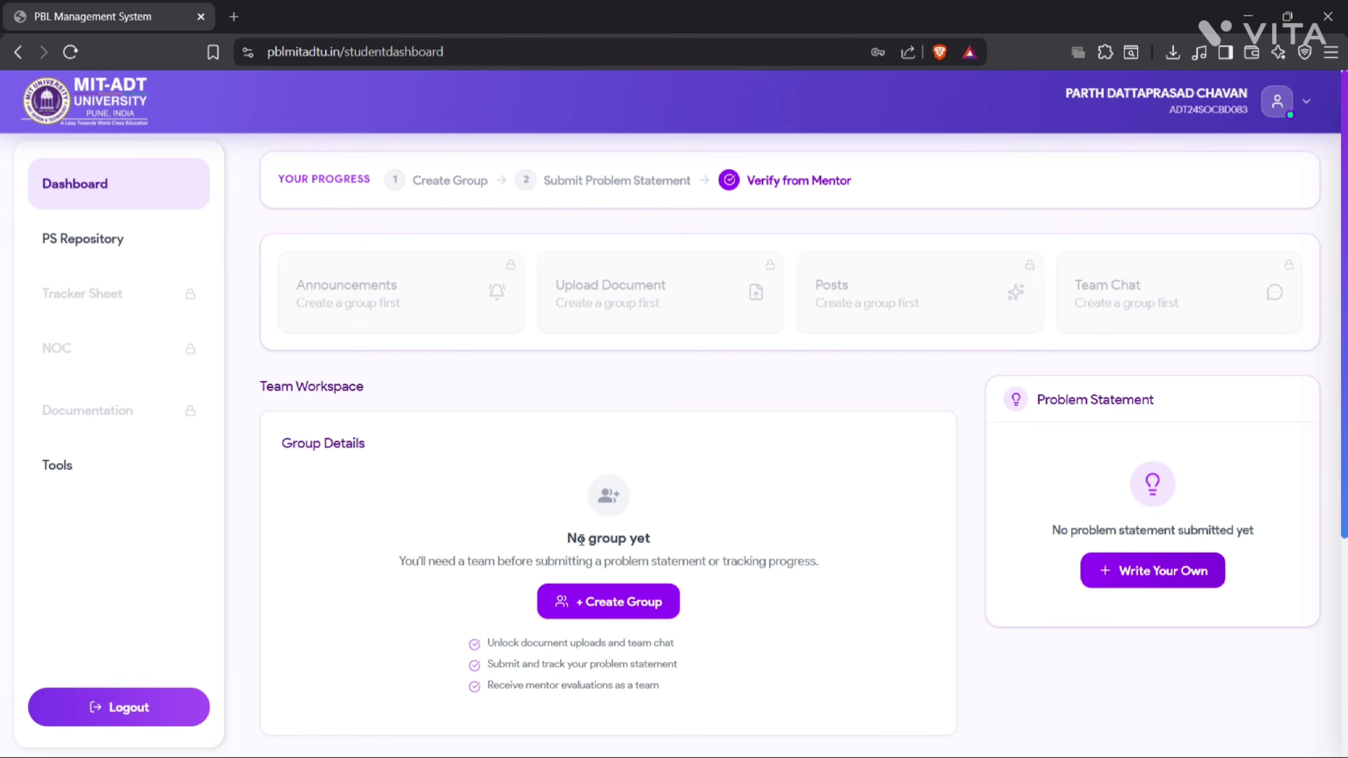
left_click(129, 255)
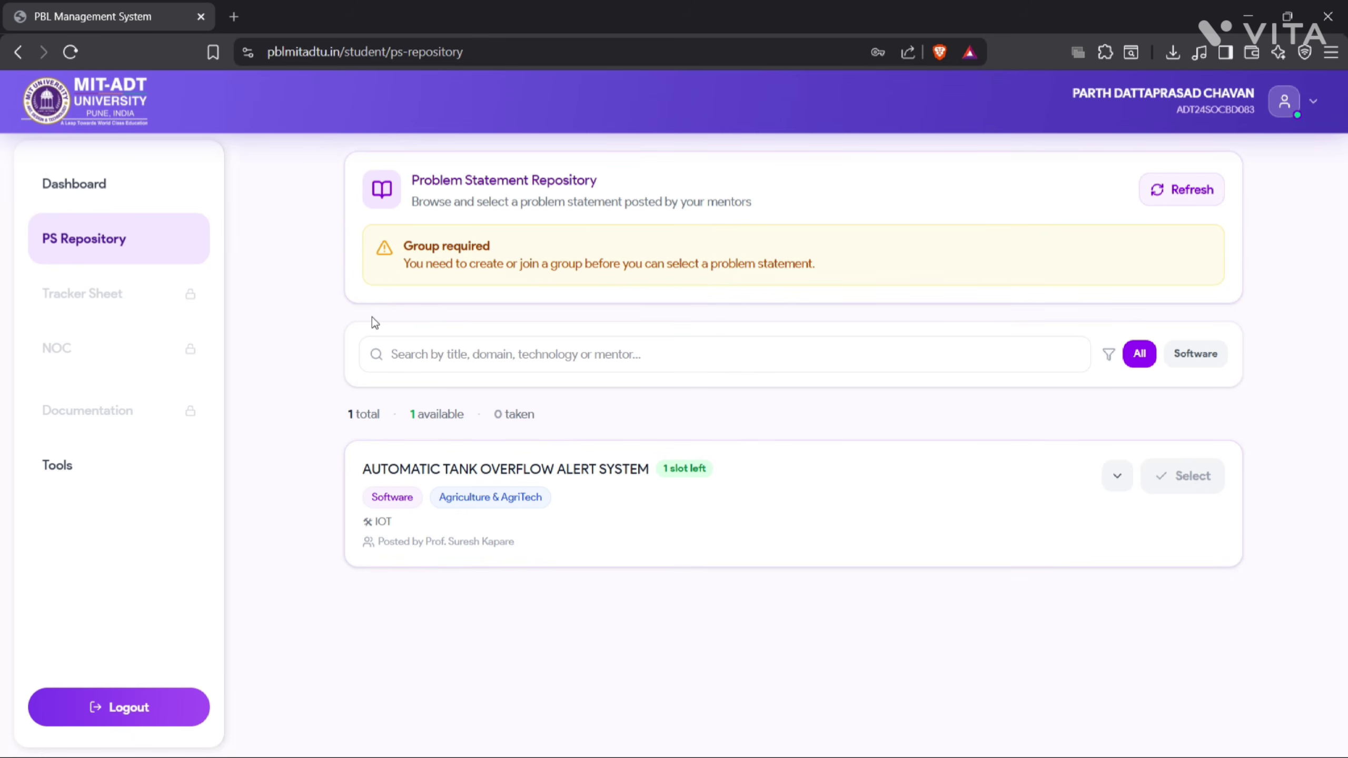
- Return to the dashboard and open the group formation form for creating a project team
left_click(108, 183)
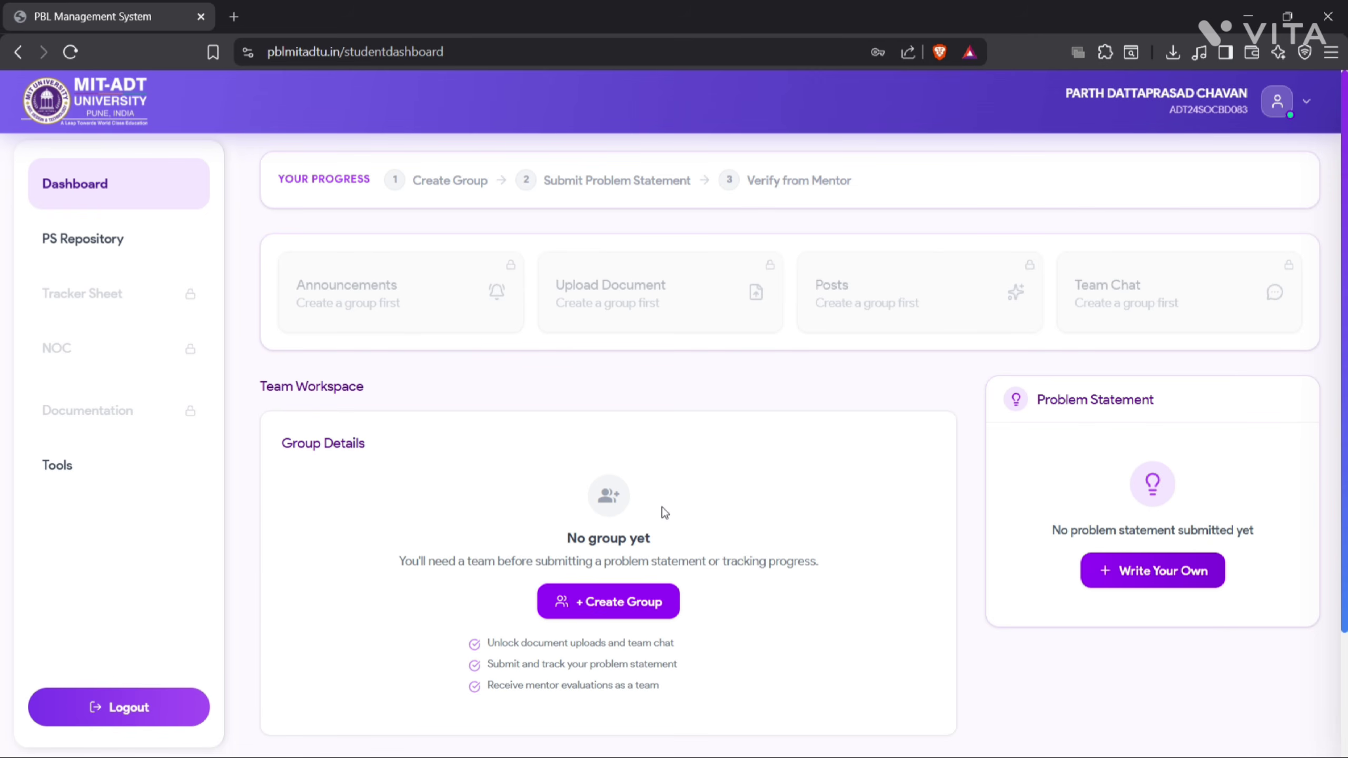
left_click(636, 607)
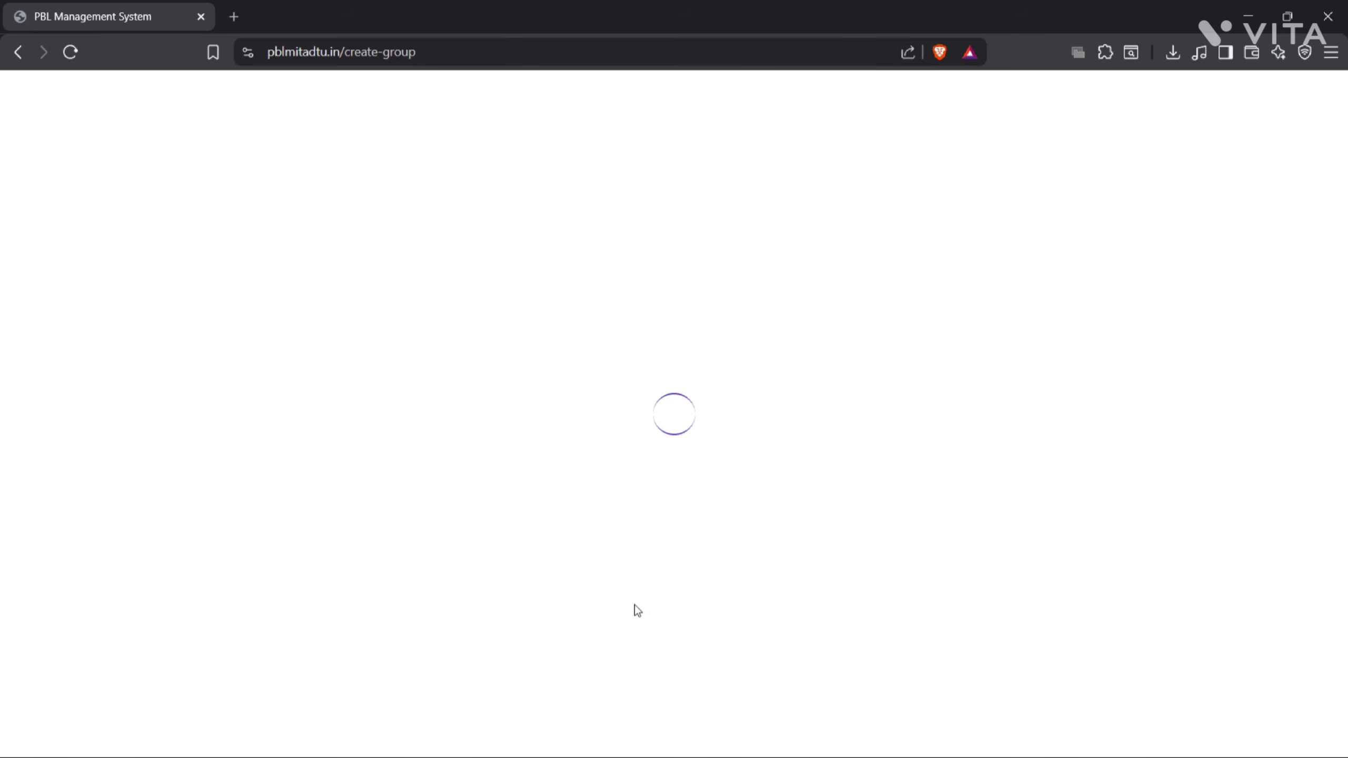
scroll(648, 599, "down", 1)
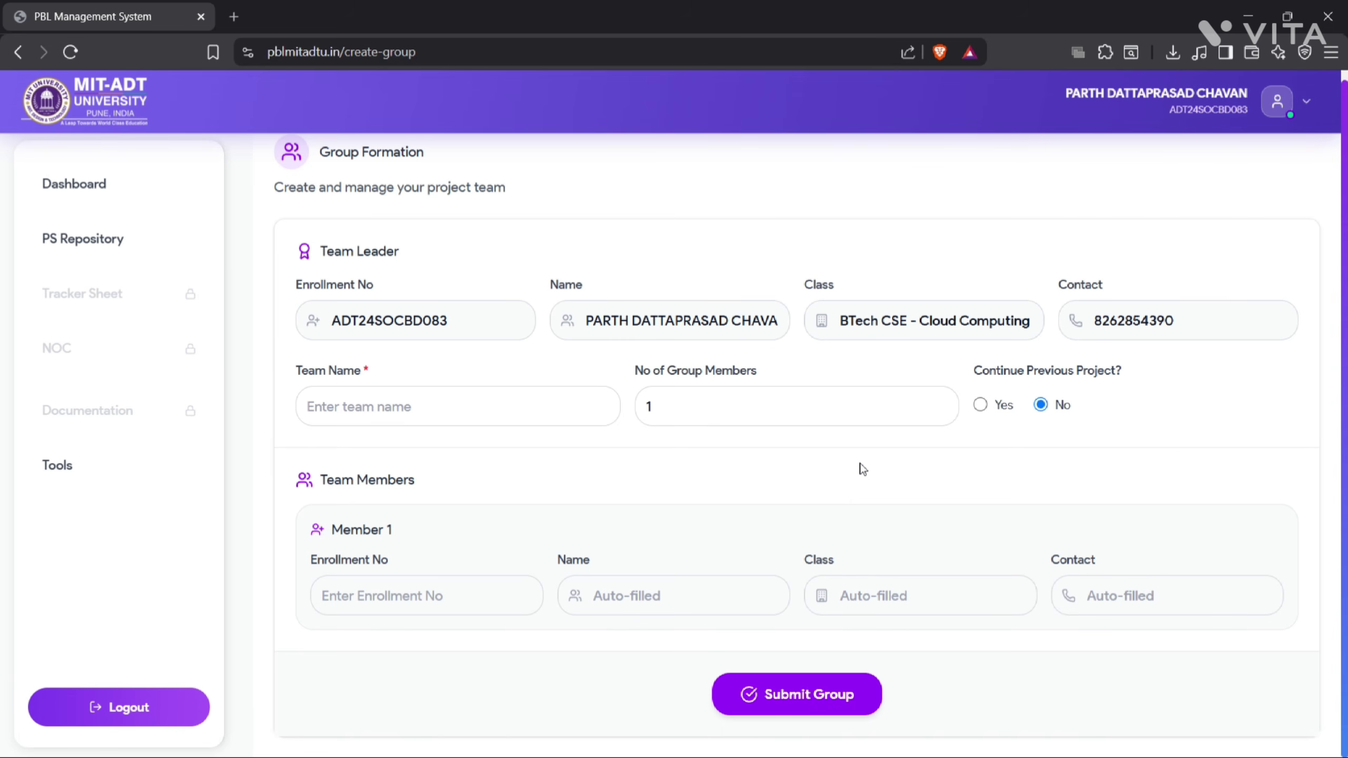
- Name the team "Ideabliss" and choose to continue the previous project
left_click(546, 415)
type("Idea")
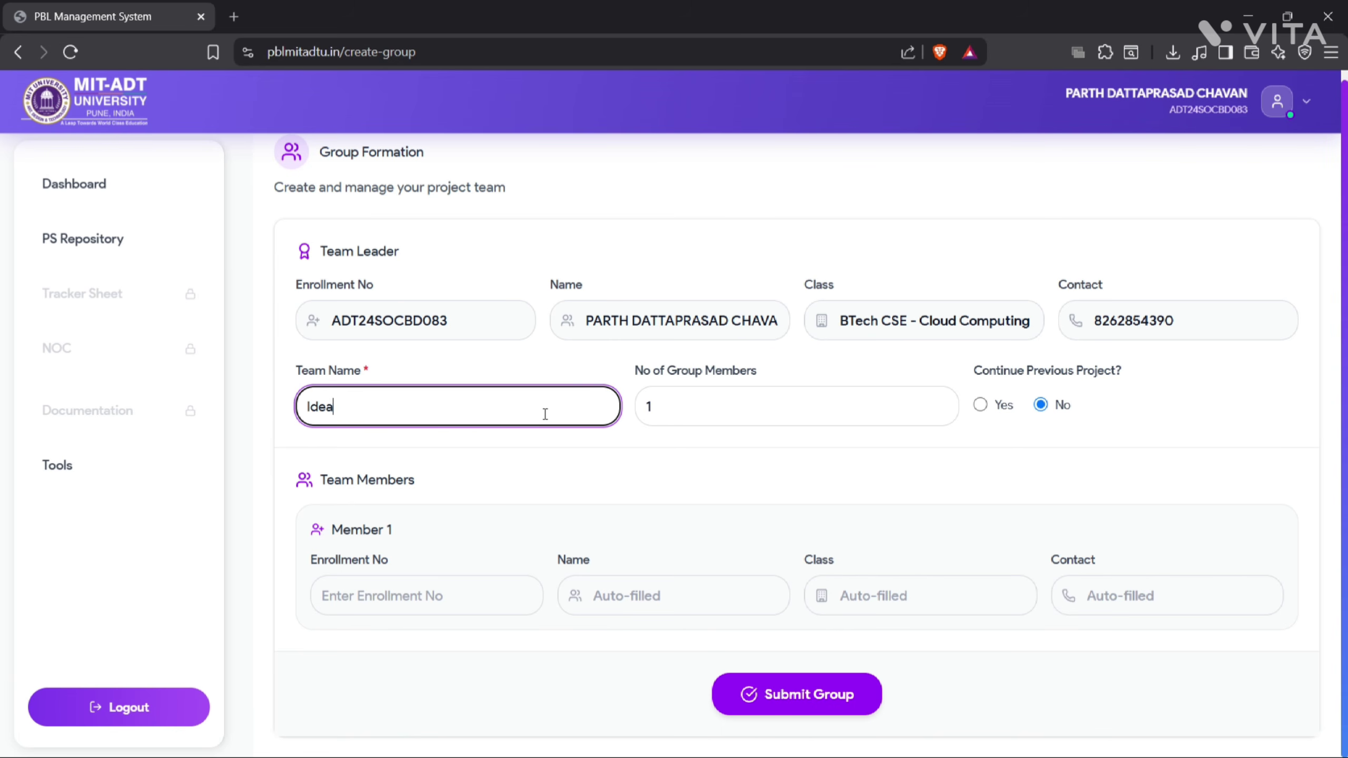
type("bliss")
left_click(981, 405)
- Review the carried-over project details and team members in the group form, and submit the group
scroll(851, 515, "down", 2)
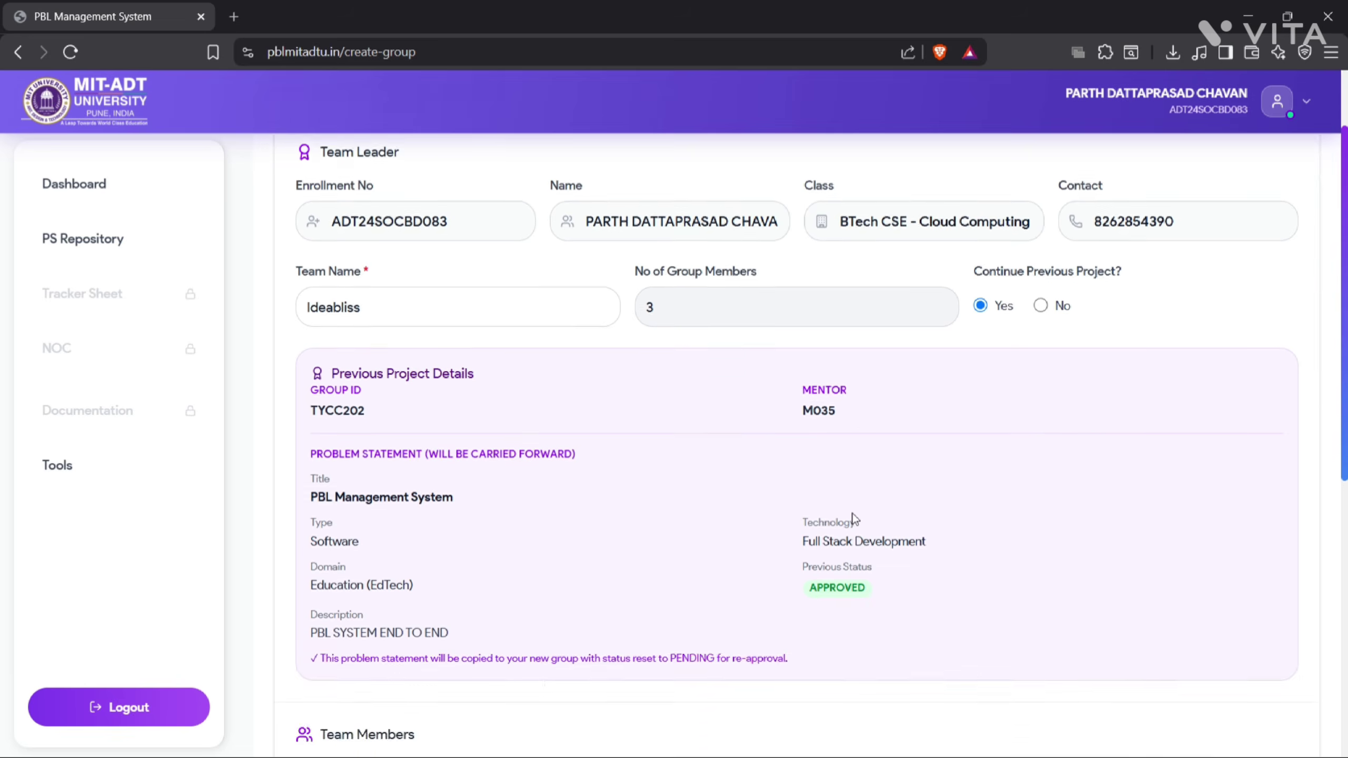
scroll(853, 518, "down", 1)
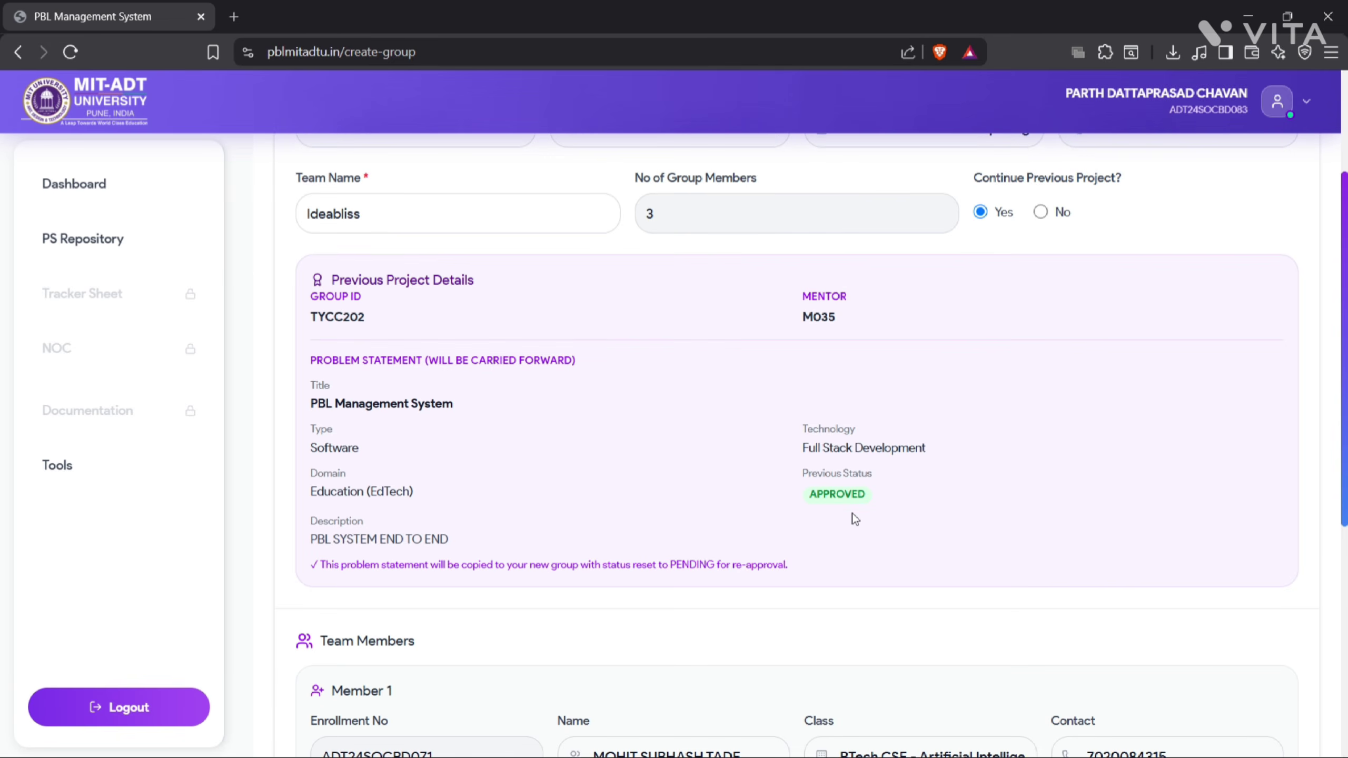
scroll(854, 519, "down", 1)
scroll(855, 519, "down", 4)
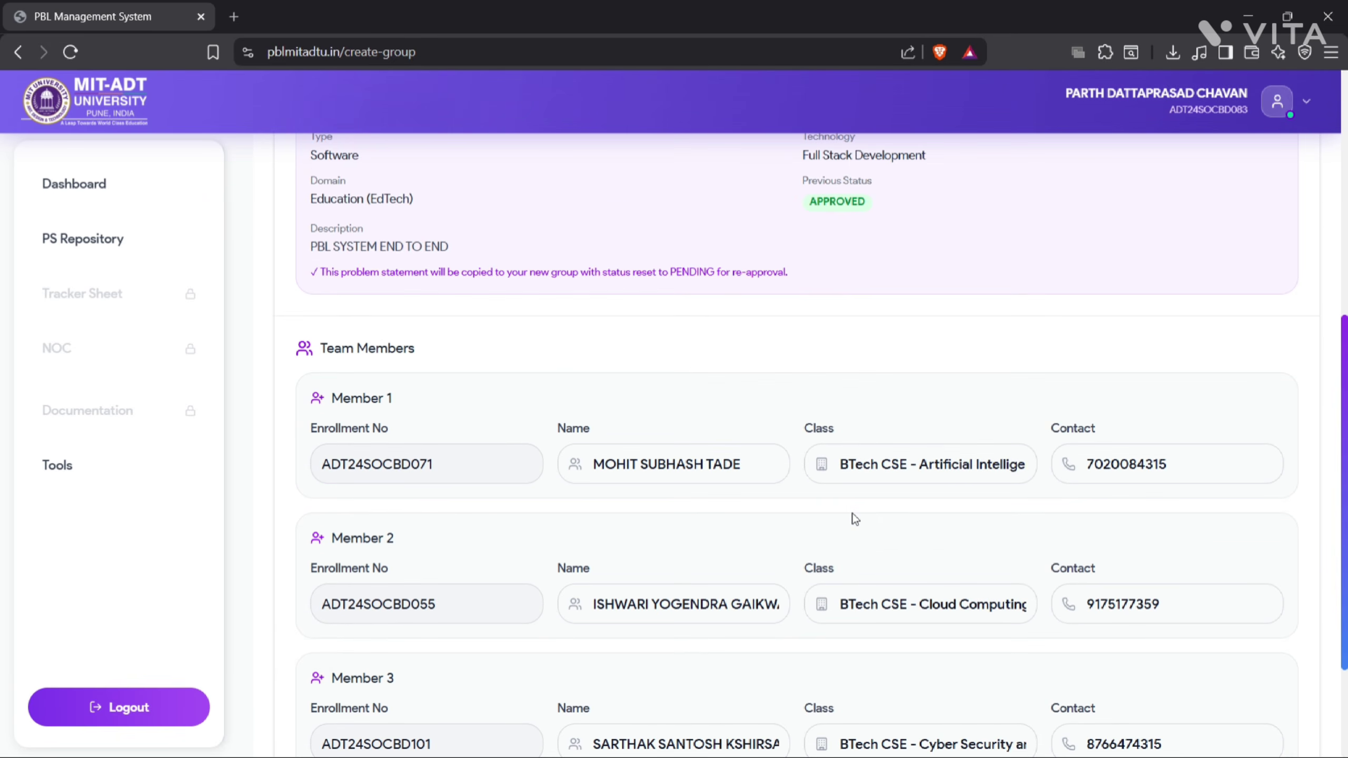
scroll(855, 520, "down", 3)
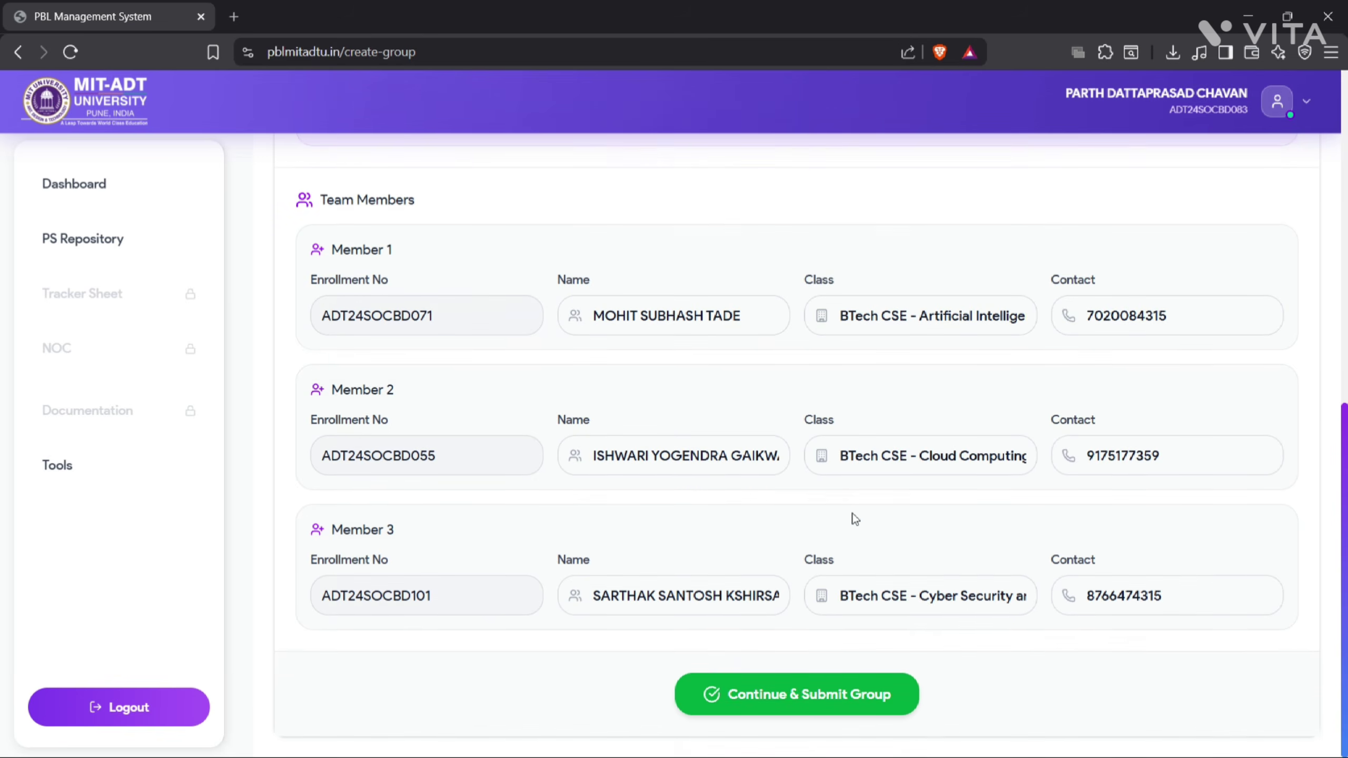
scroll(855, 520, "up", 7)
scroll(855, 519, "up", 3)
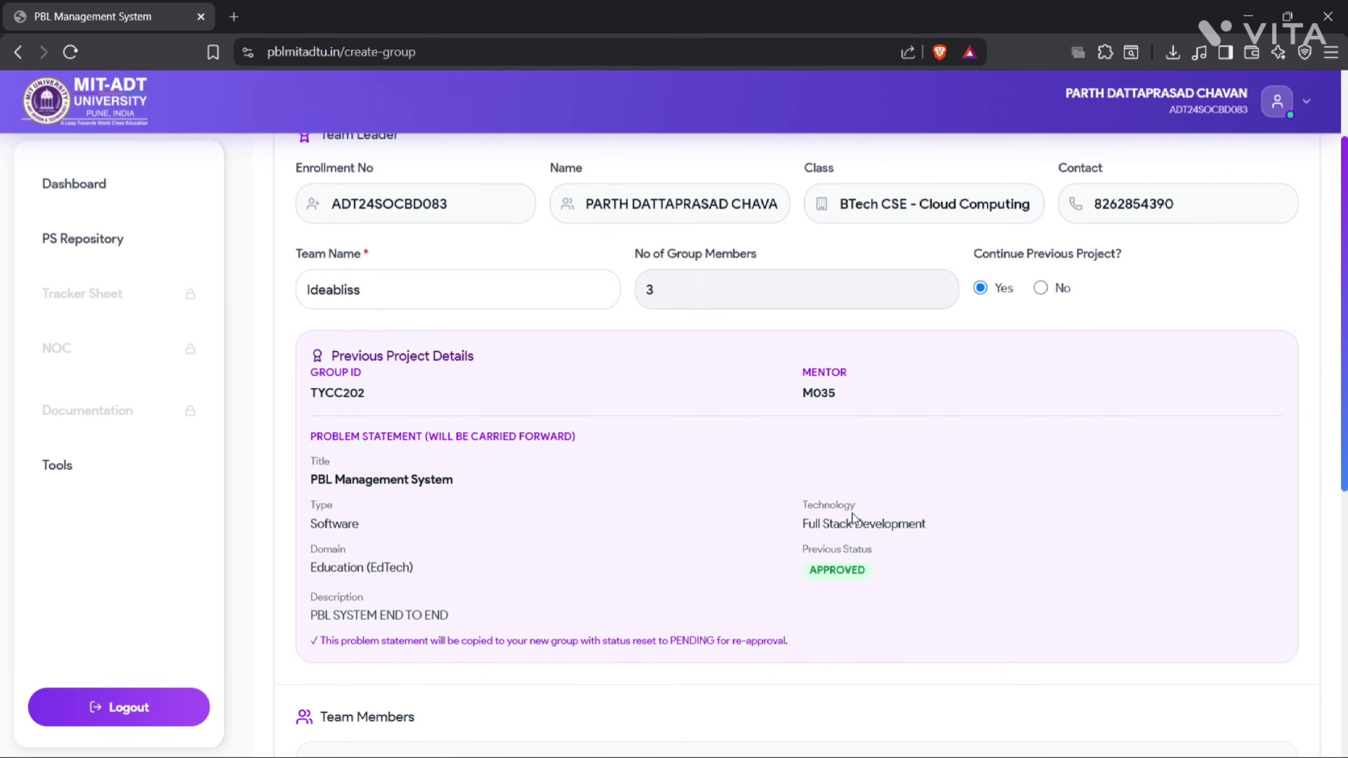
scroll(853, 518, "up", 2)
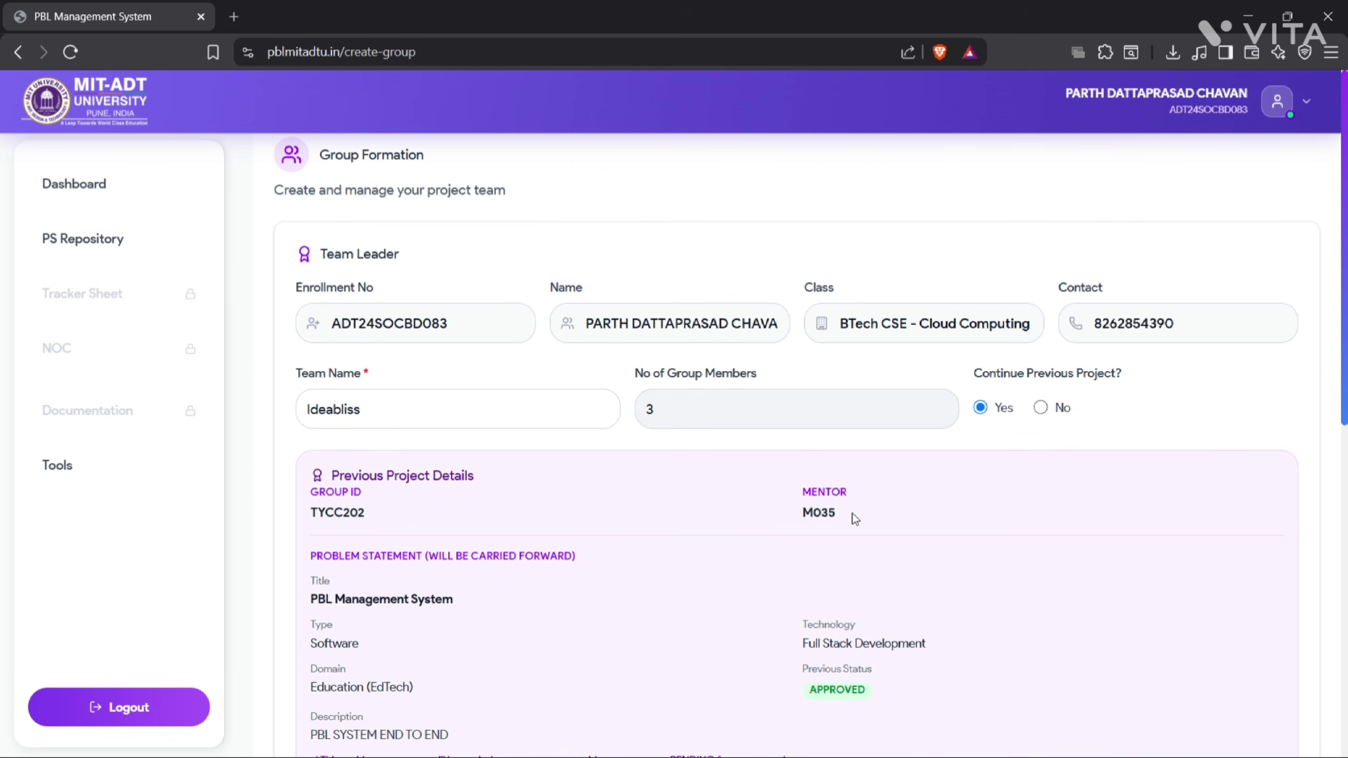
scroll(855, 520, "down", 10)
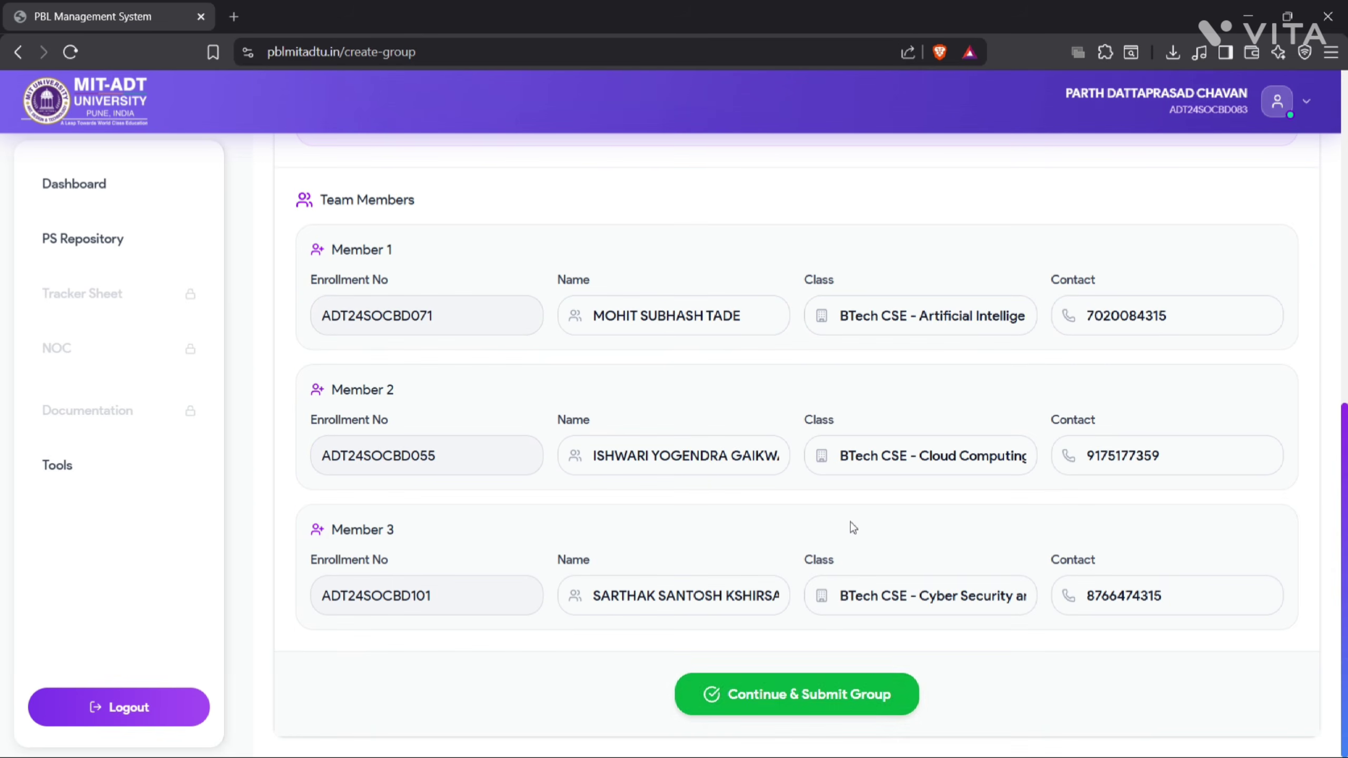
left_click(793, 700)
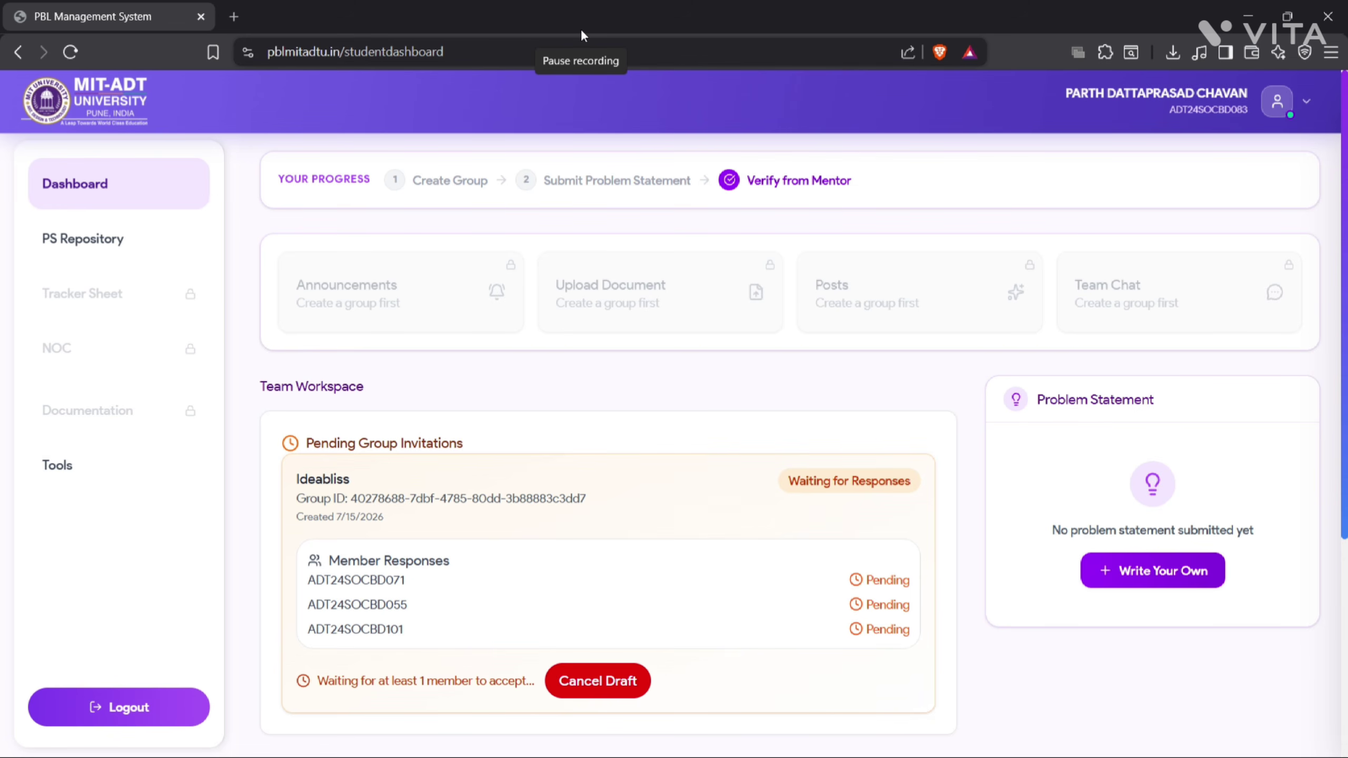
- Check the member responses under the pending Ideabliss invitation and reload the dashboard to refresh them
scroll(579, 114, "down", 2)
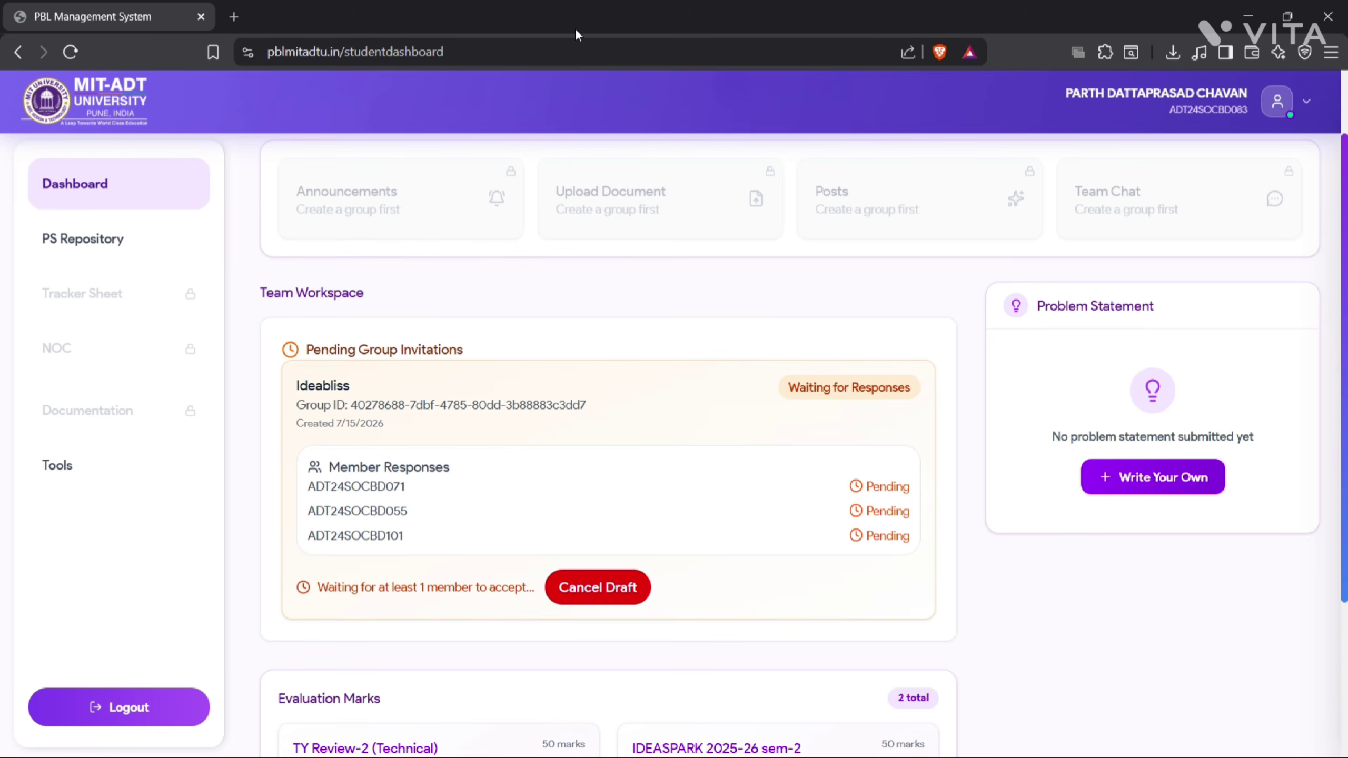
scroll(565, 381, "down", 3)
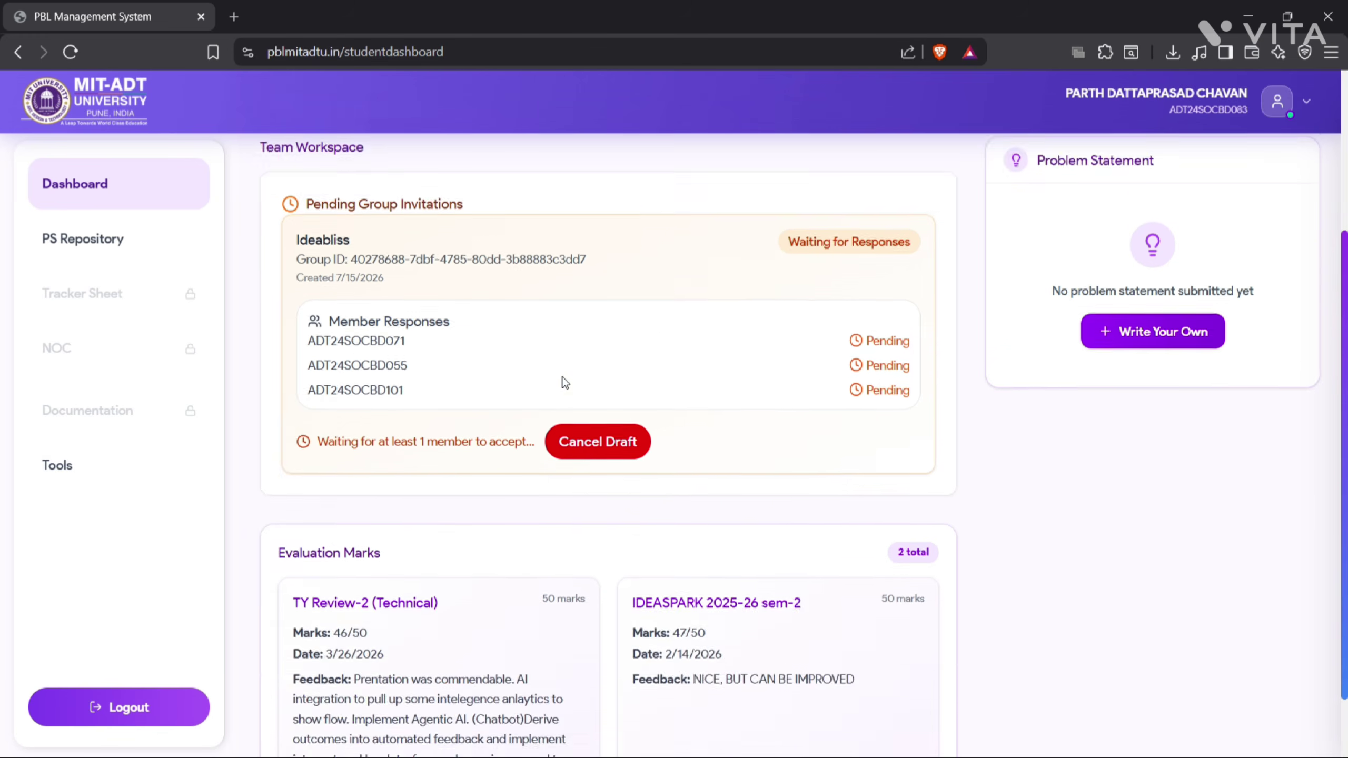
scroll(563, 377, "up", 5)
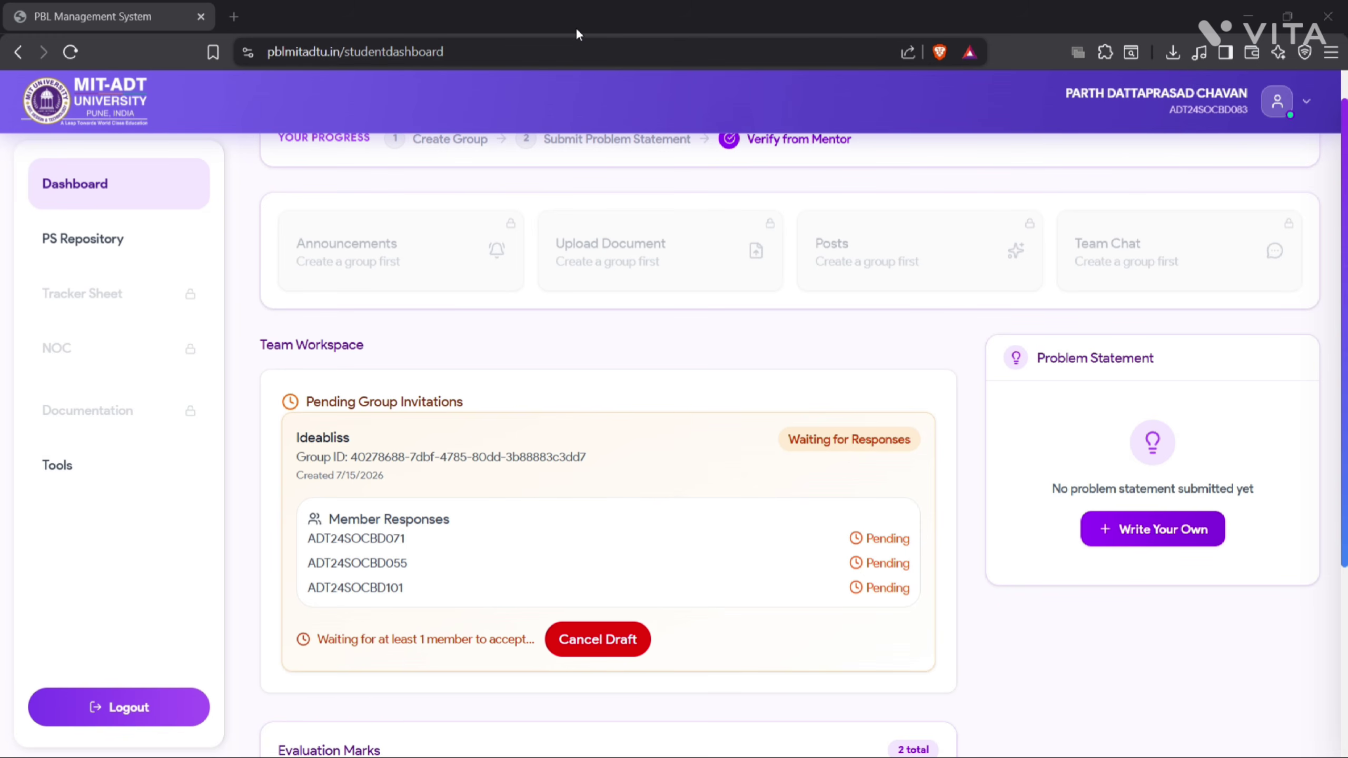
scroll(597, 345, "down", 2)
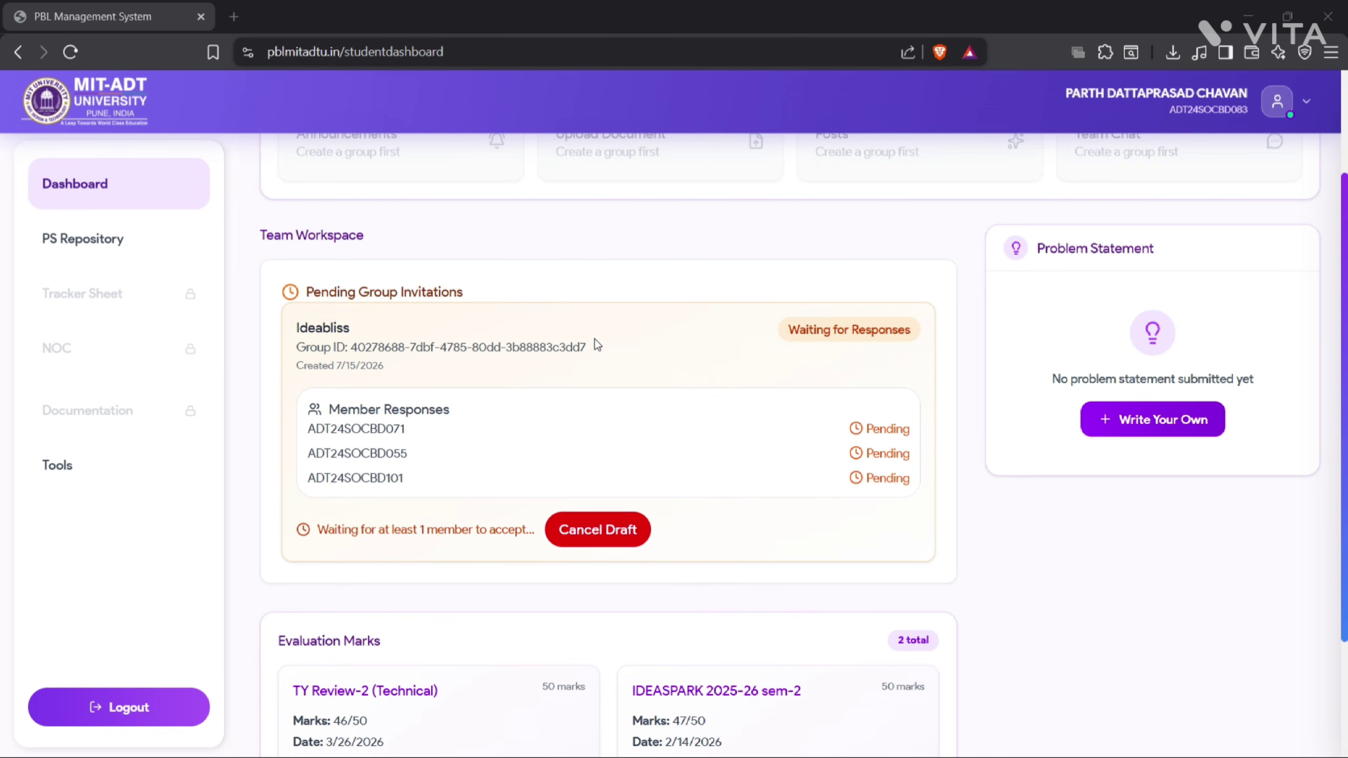
scroll(598, 345, "down", 1)
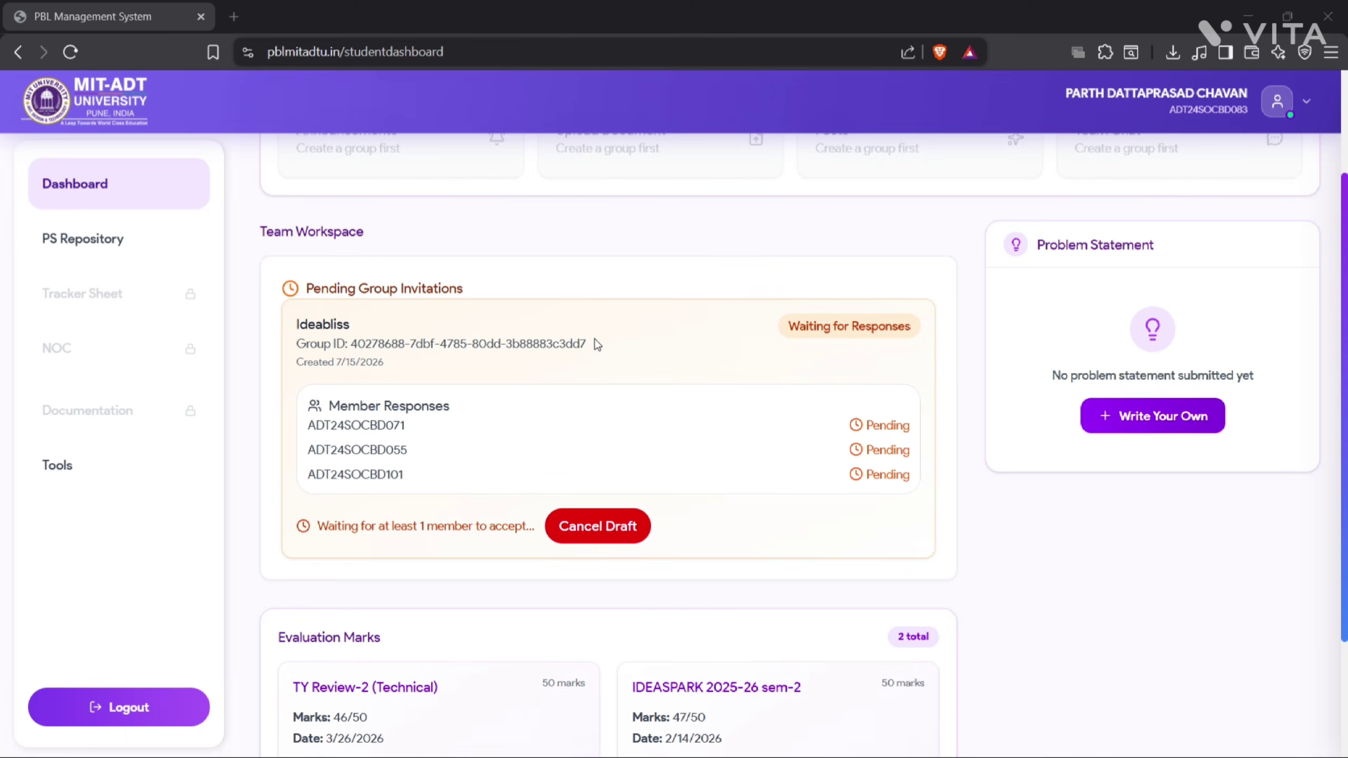
key("F5")
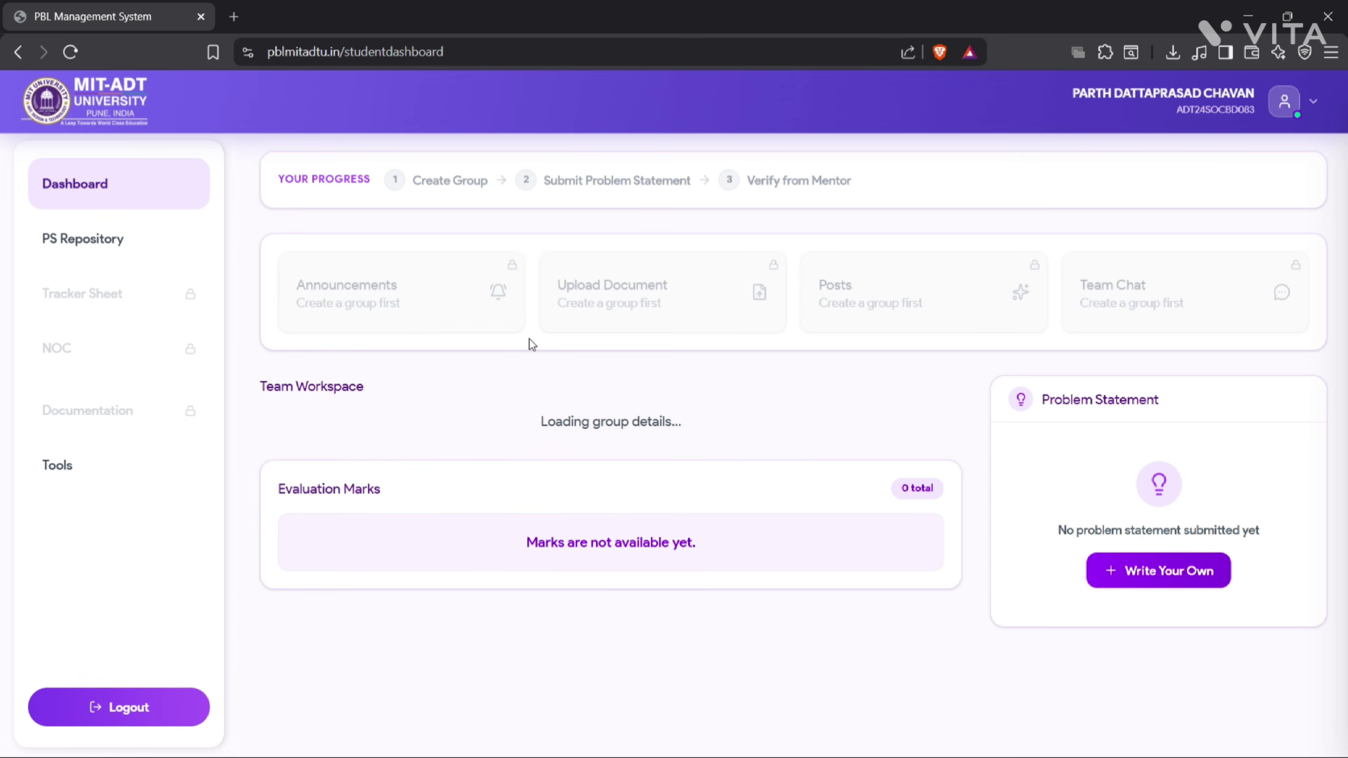
scroll(530, 340, "down", 3)
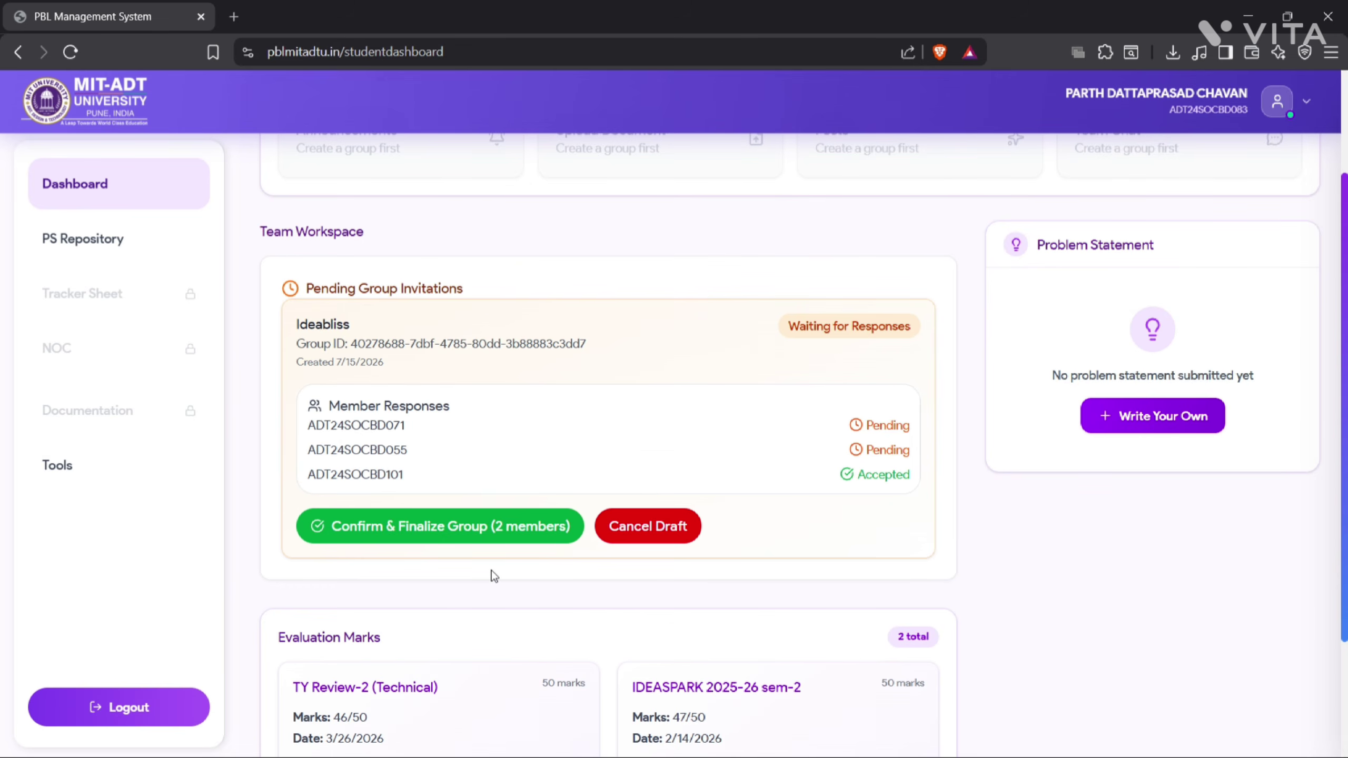
- Finalize the Ideabliss group with its two members and accept the confirmation
scroll(494, 573, "down", 2)
scroll(492, 571, "up", 3)
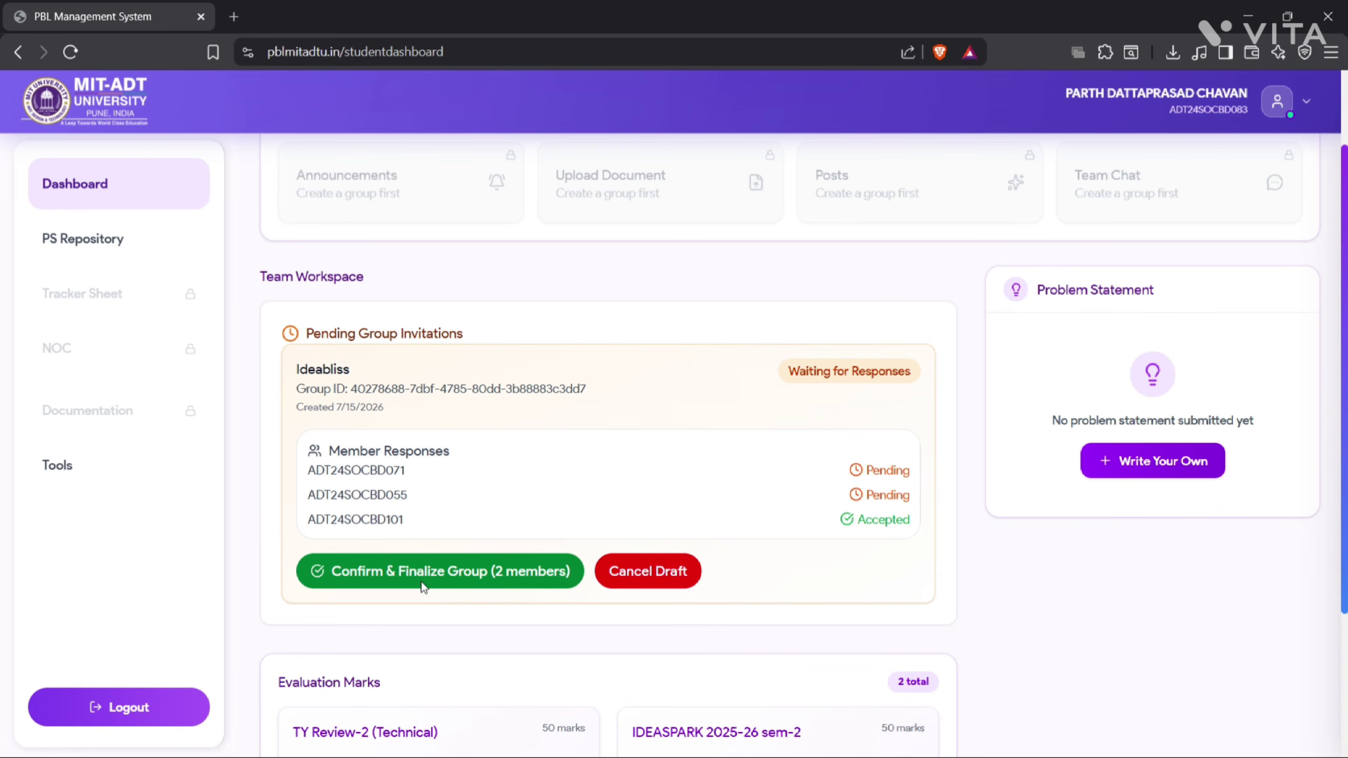
scroll(757, 491, "up", 1)
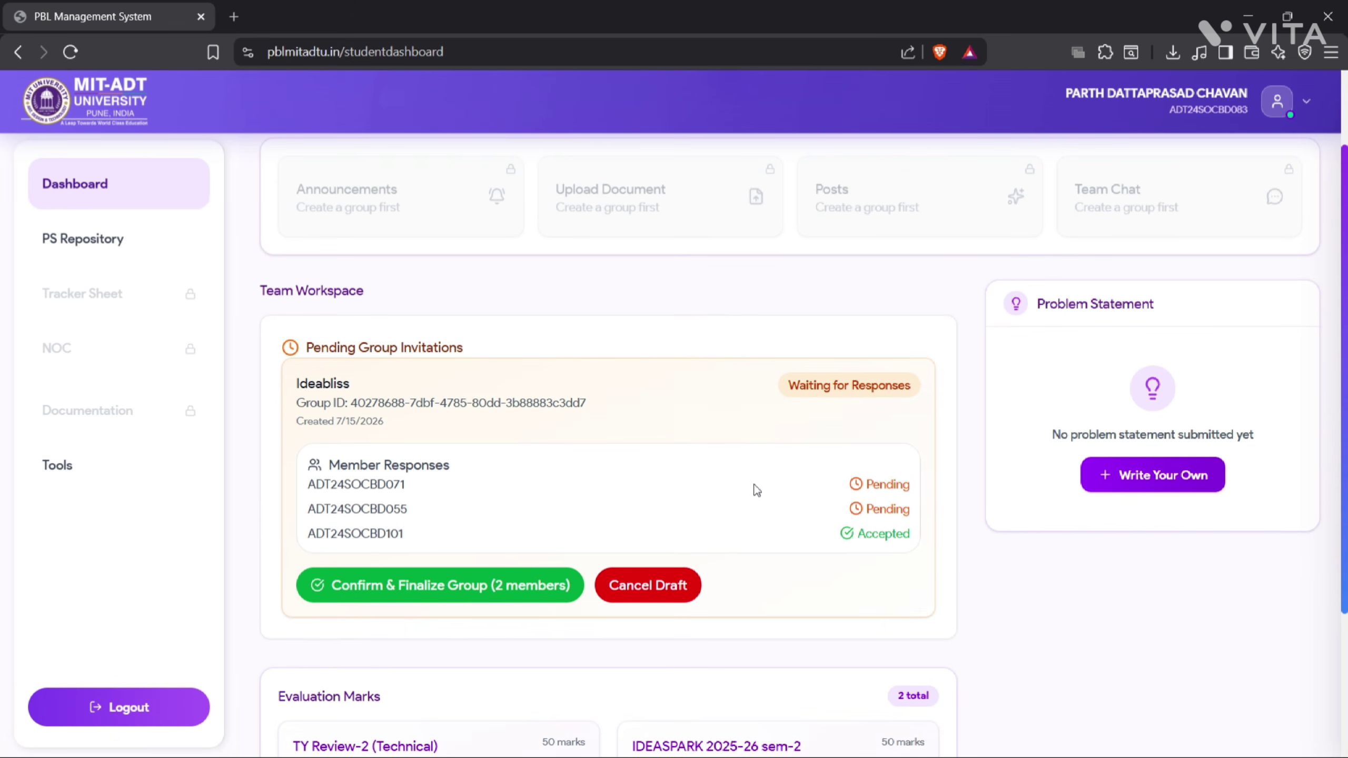
scroll(757, 491, "up", 2)
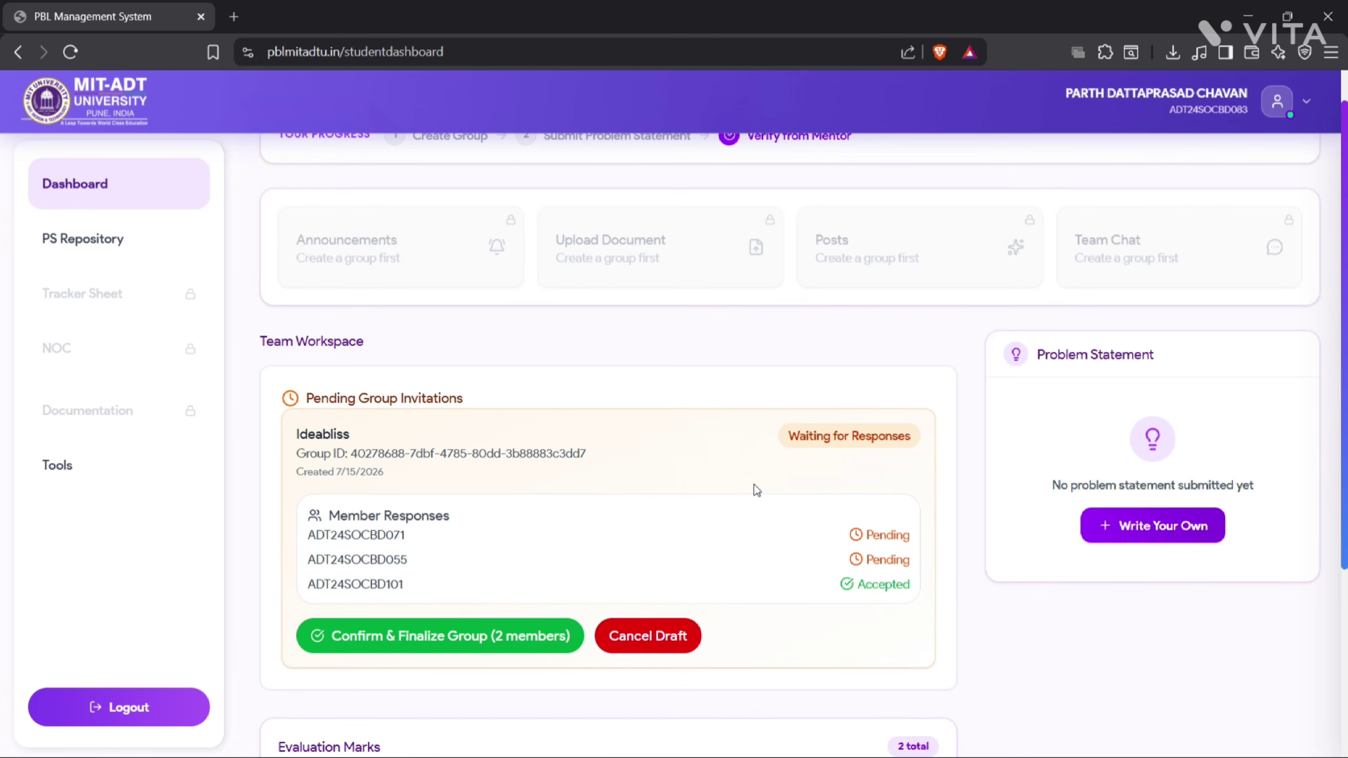
scroll(754, 489, "up", 1)
scroll(733, 495, "down", 3)
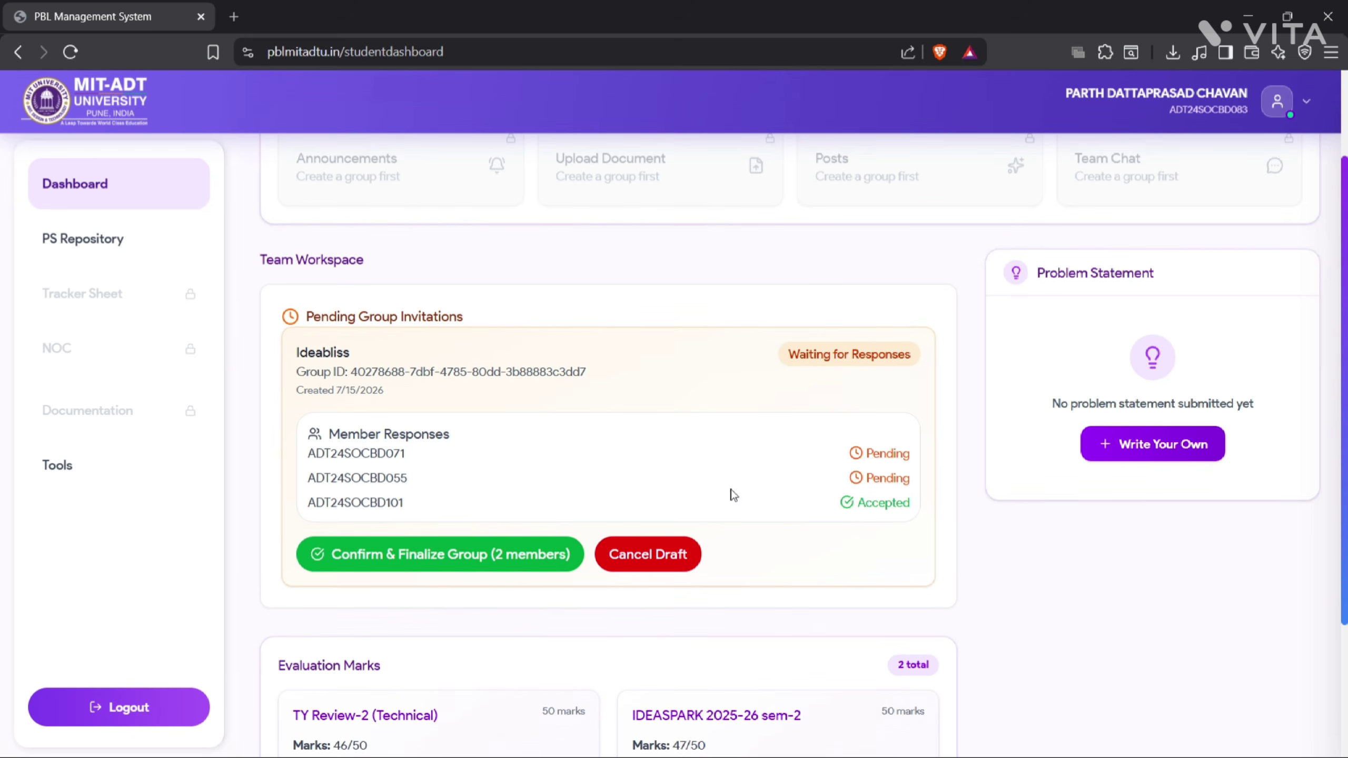
left_click(430, 561)
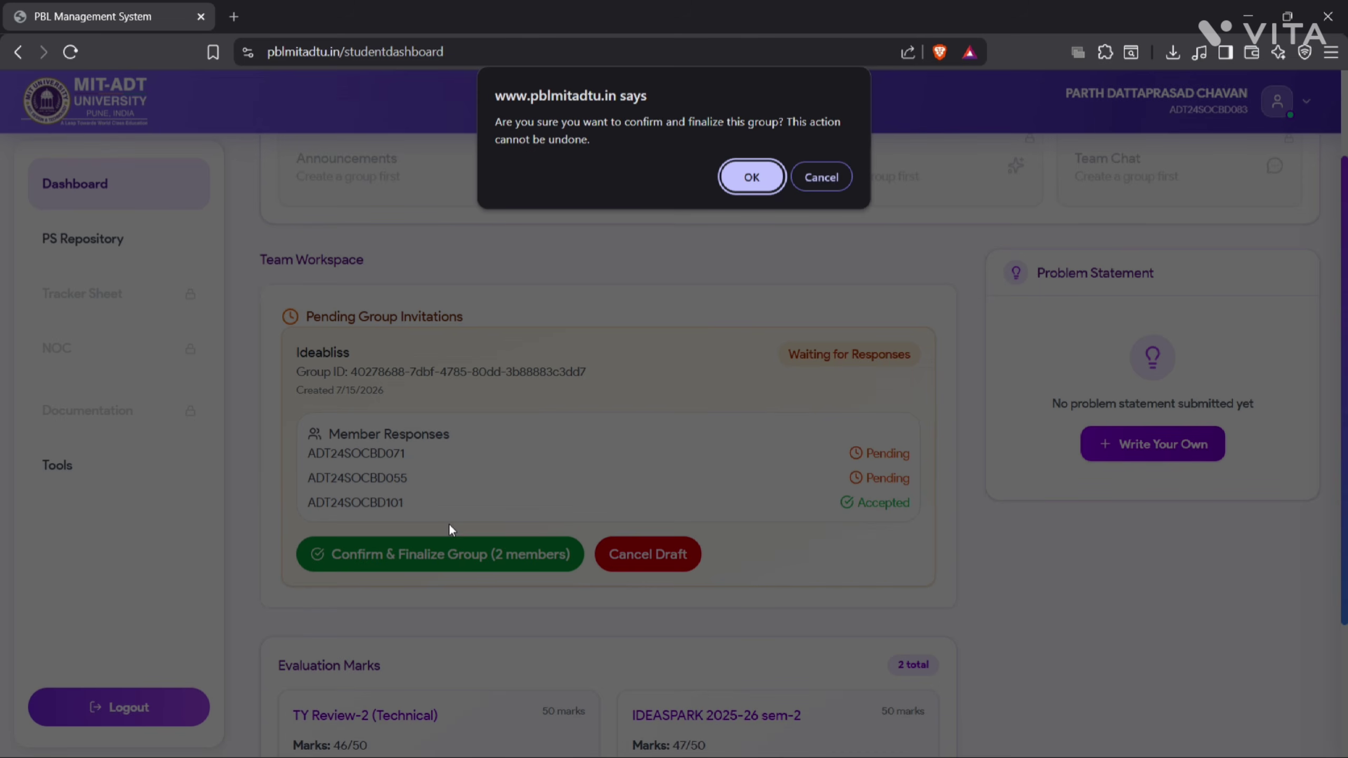
left_click(751, 175)
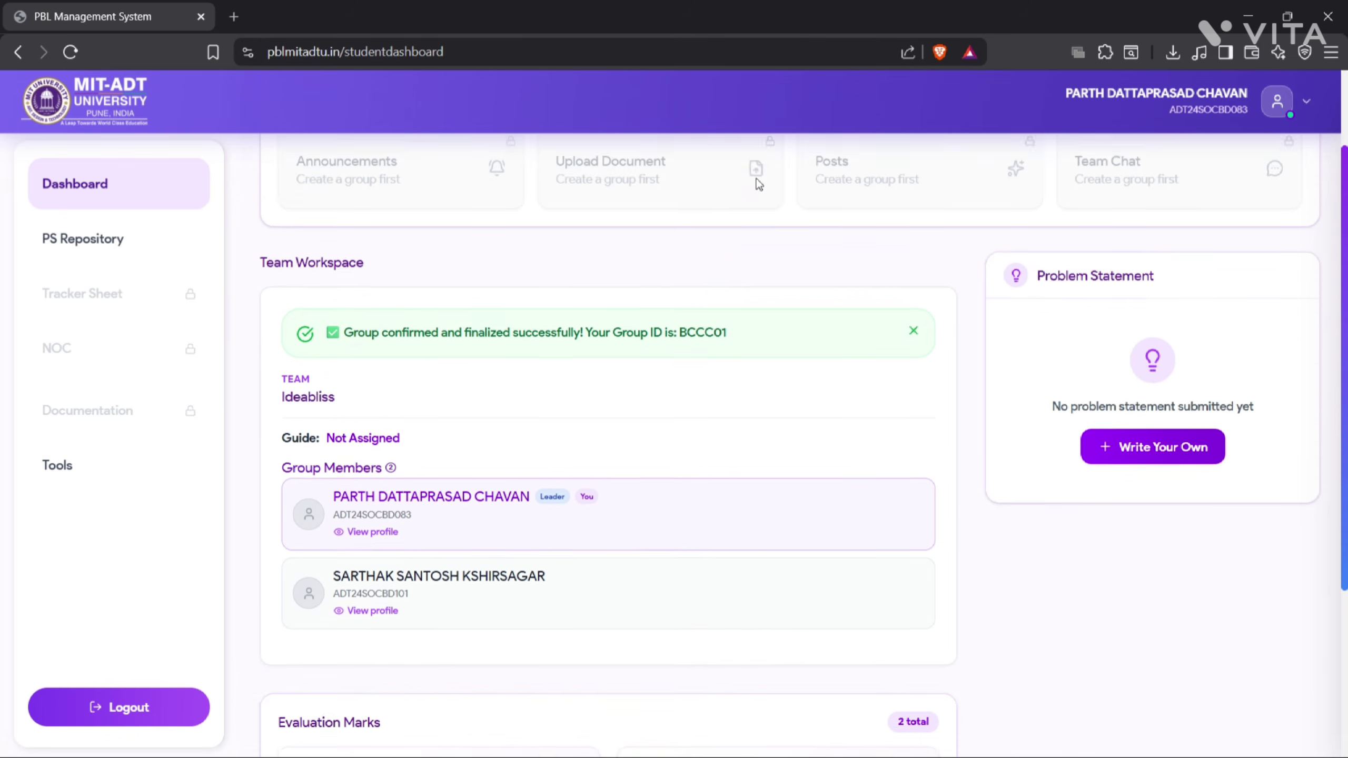
- Review the finalized team's guide and member details in the workspace, and reload the dashboard
scroll(756, 178, "down", 1)
scroll(852, 563, "down", 2)
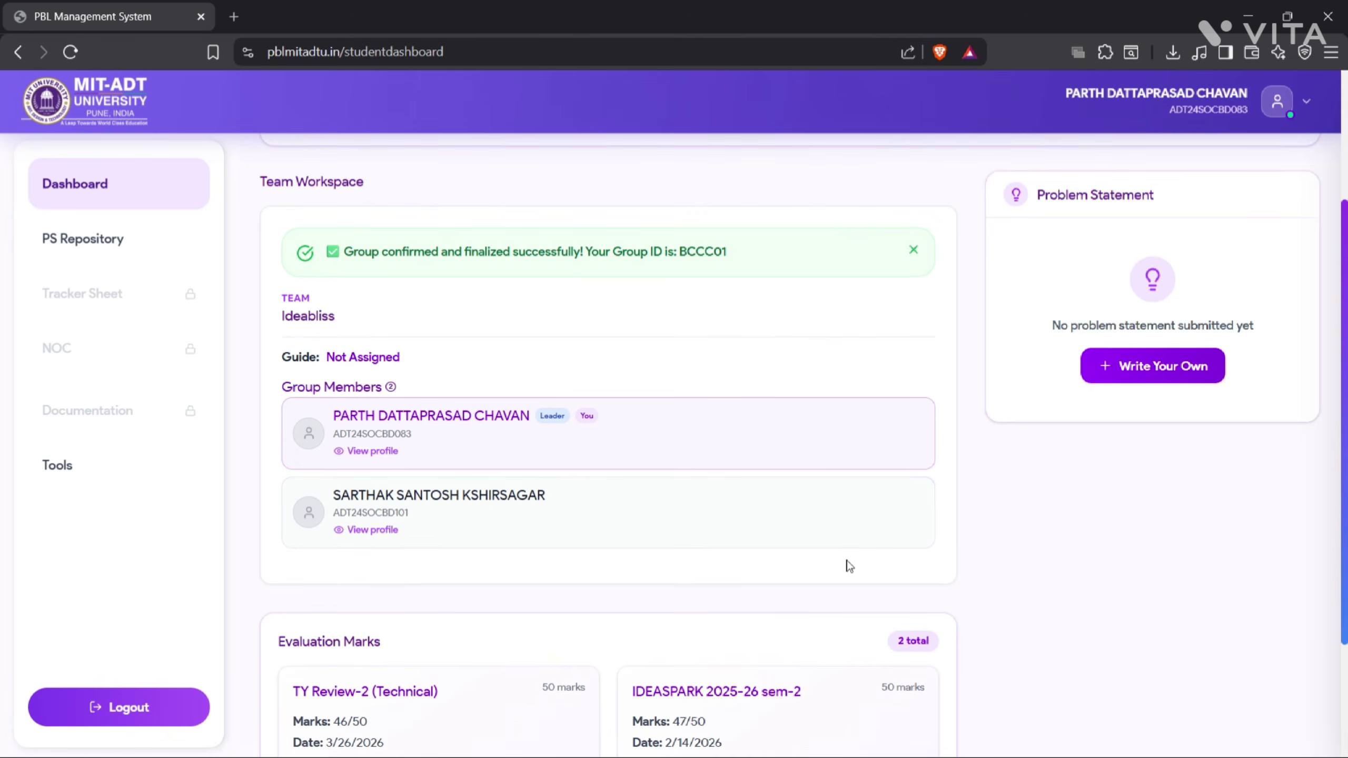
scroll(849, 566, "up", 1)
scroll(850, 566, "up", 4)
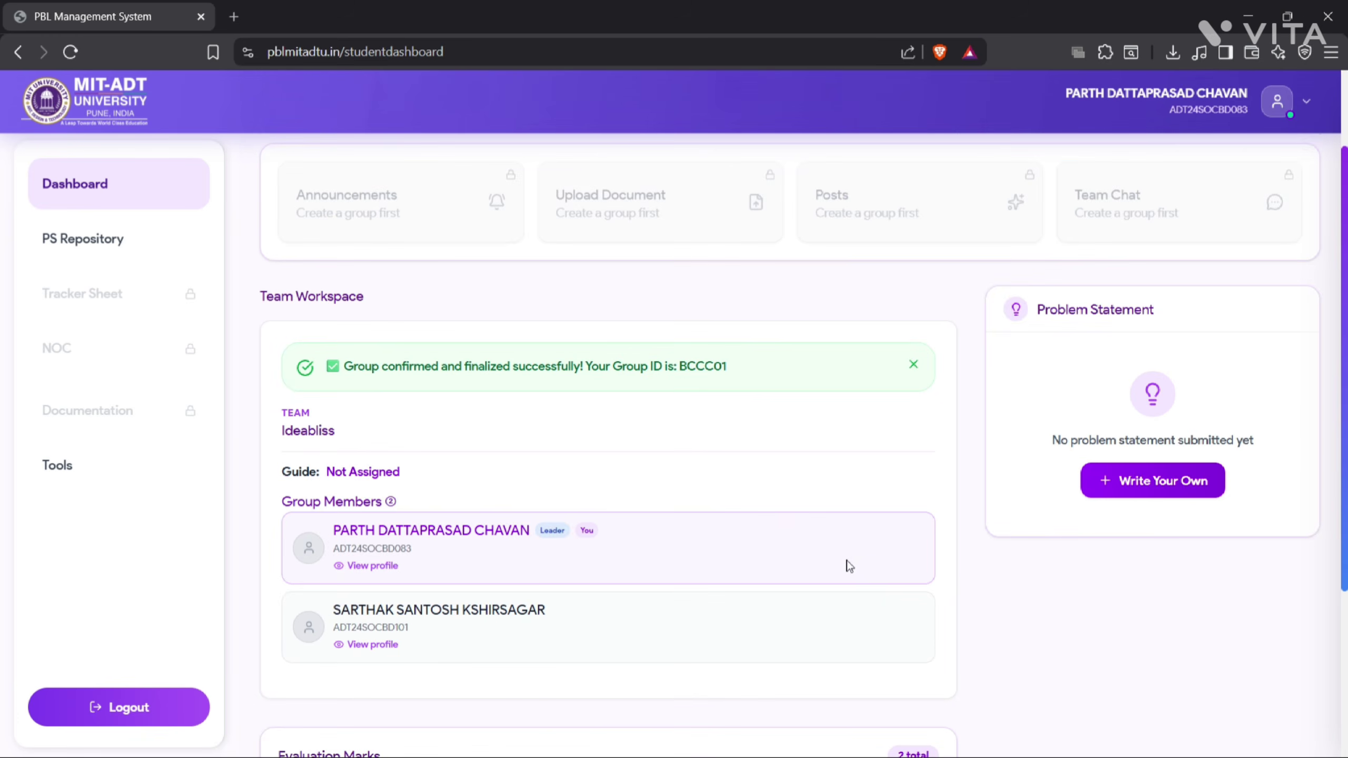
scroll(524, 531, "down", 1)
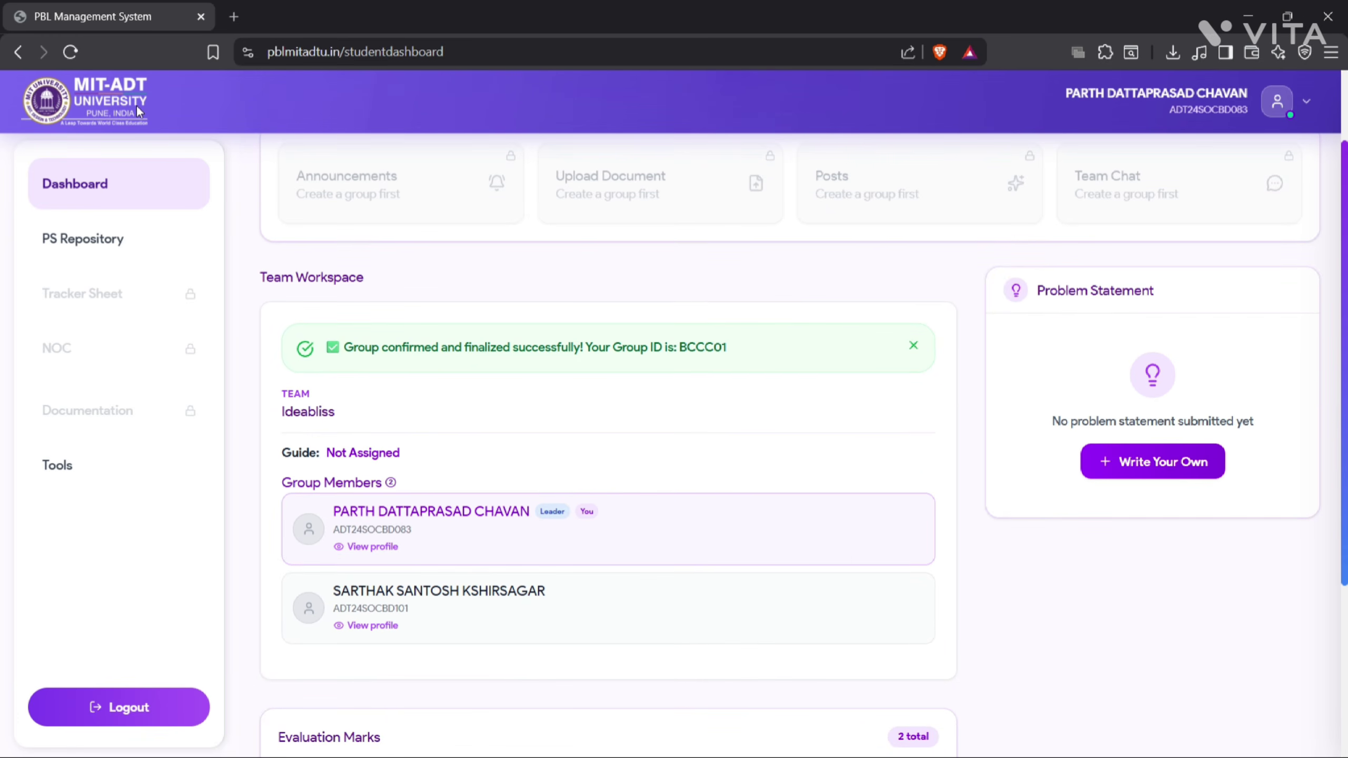
left_click(70, 51)
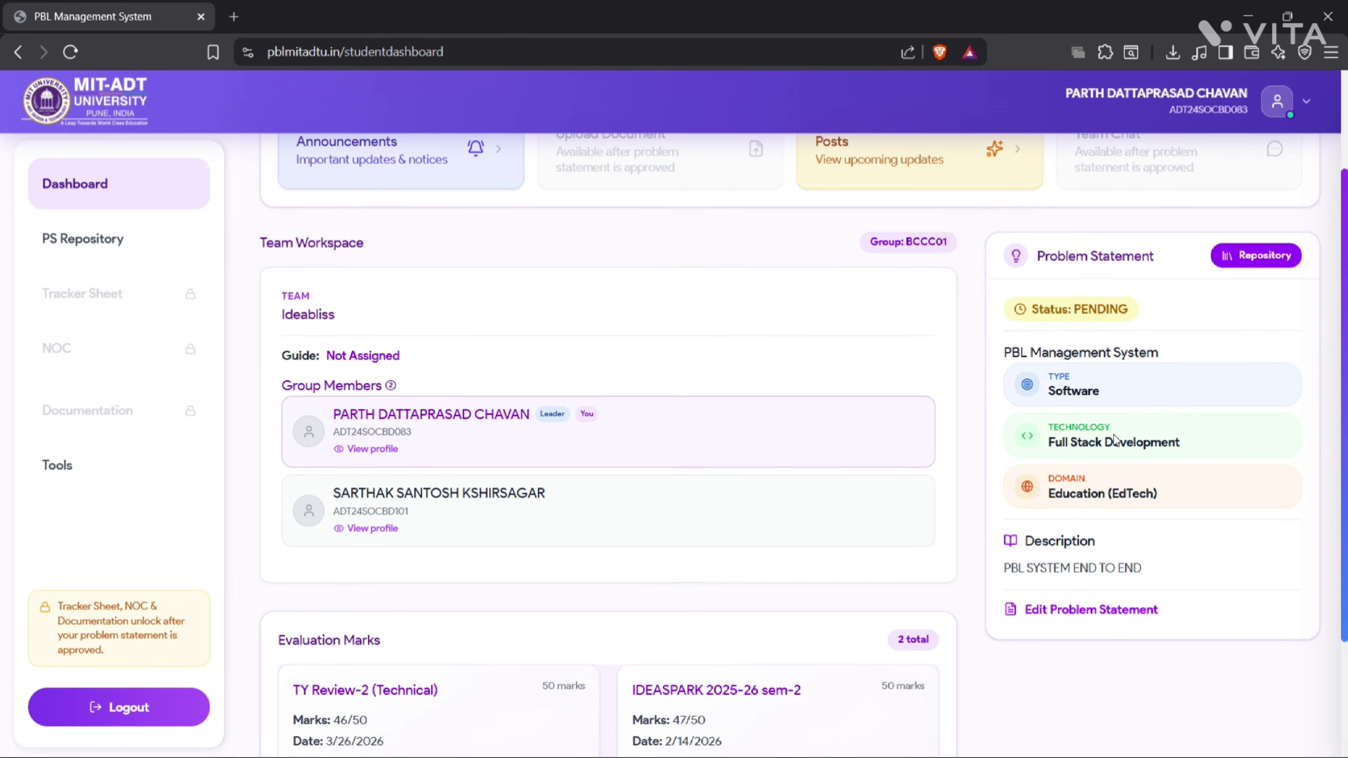
- Open the group's PBL Management System problem statement for editing, review its details and resubmit it as an update
scroll(1114, 439, "down", 1)
left_click(1100, 550)
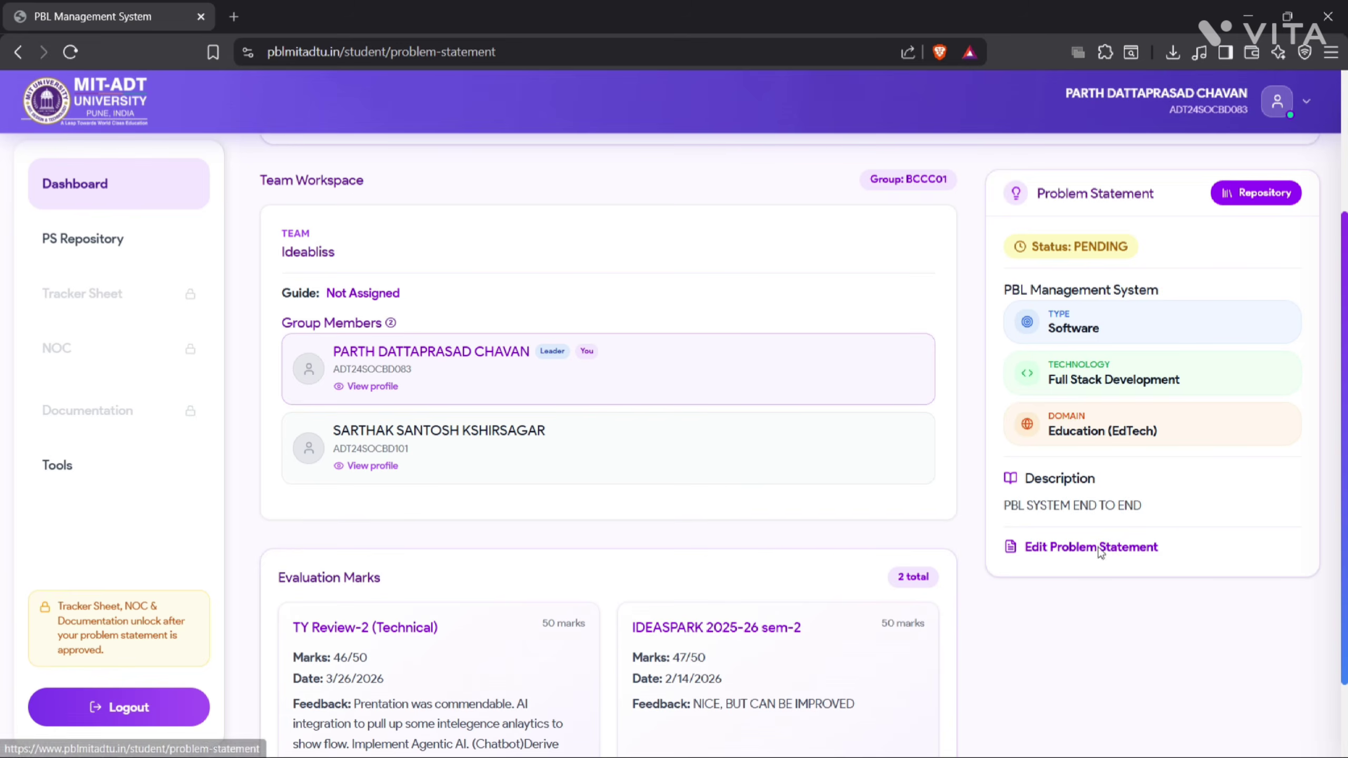
scroll(663, 420, "down", 1)
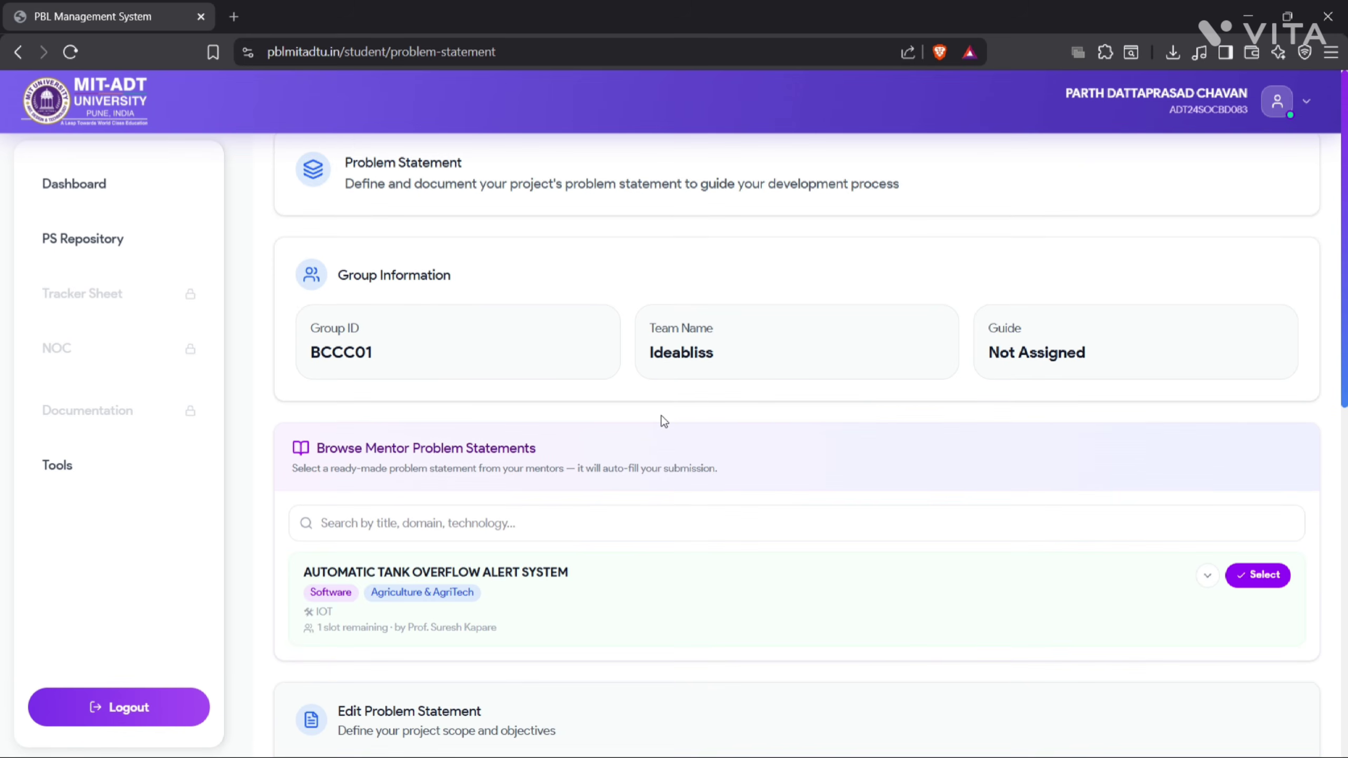
scroll(664, 420, "down", 10)
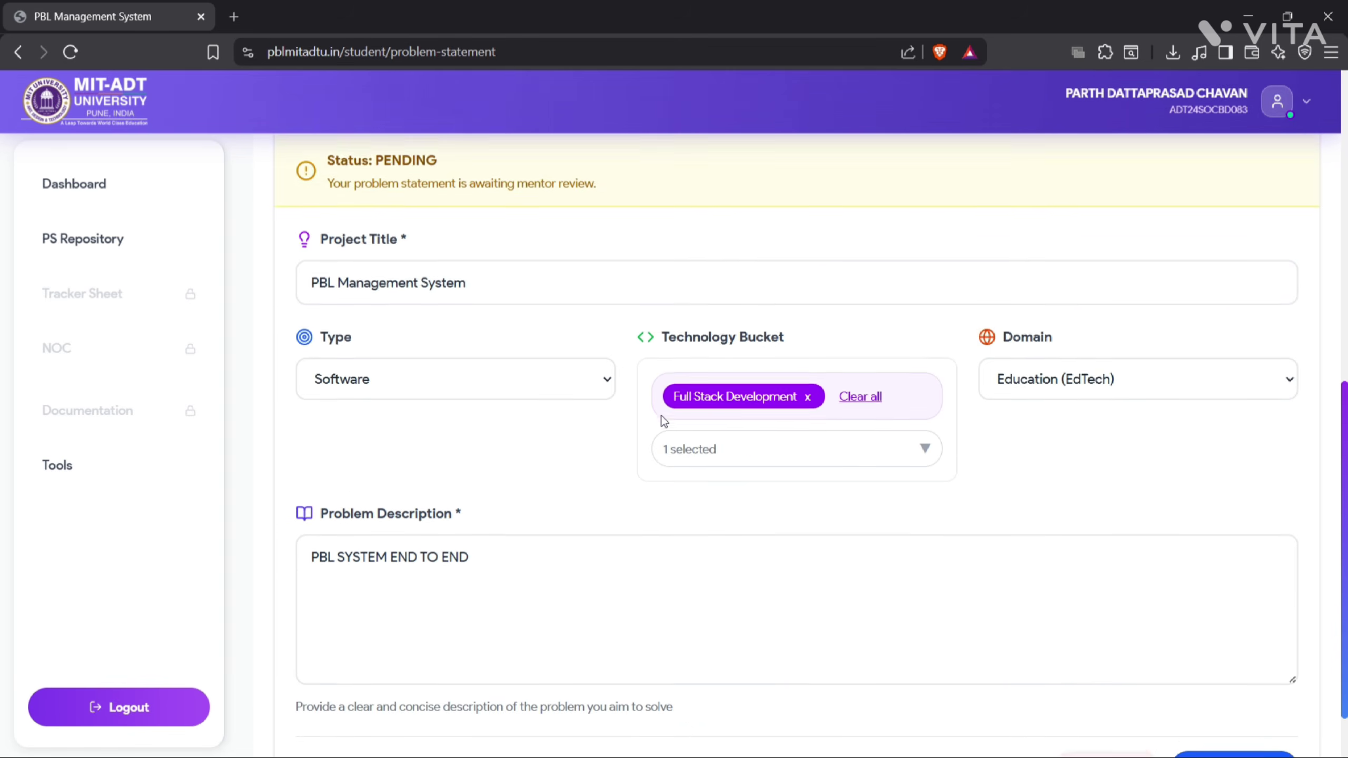
scroll(664, 421, "down", 1)
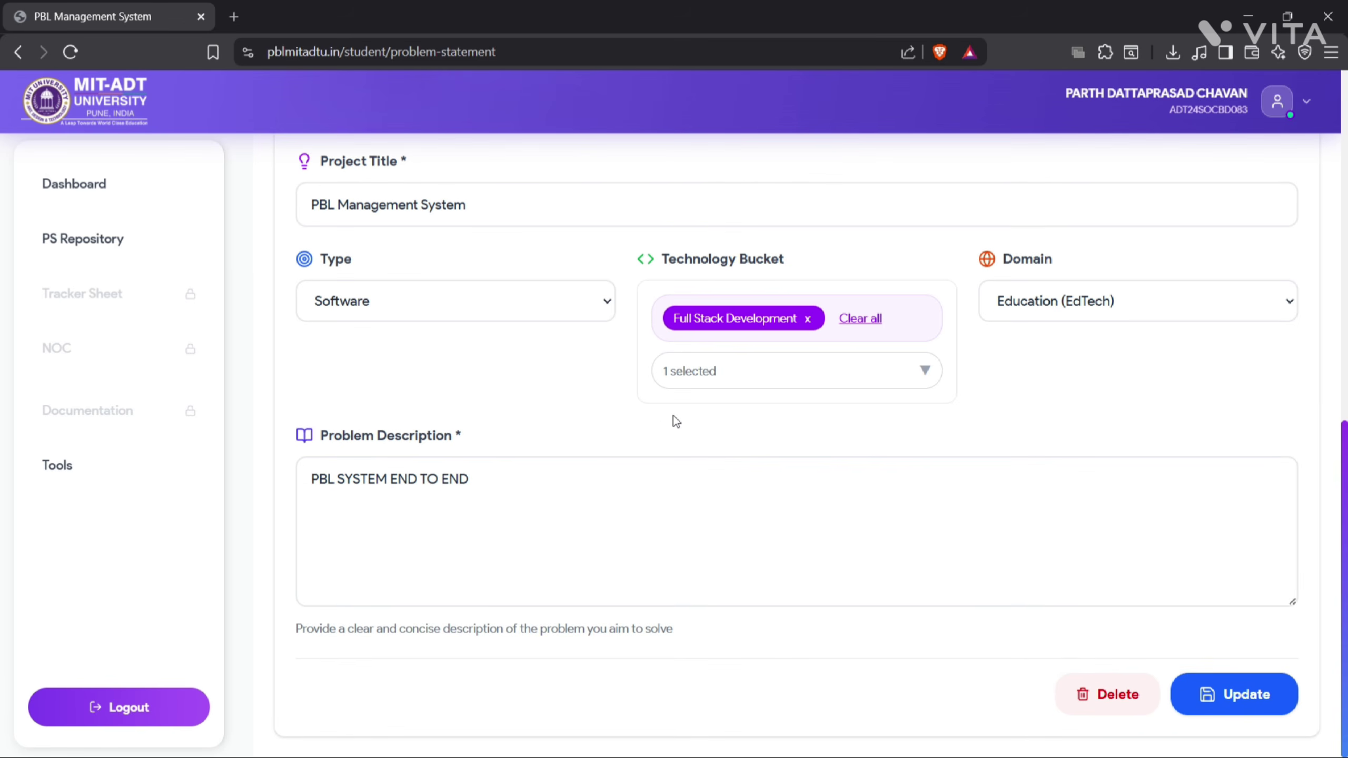
left_click(1216, 693)
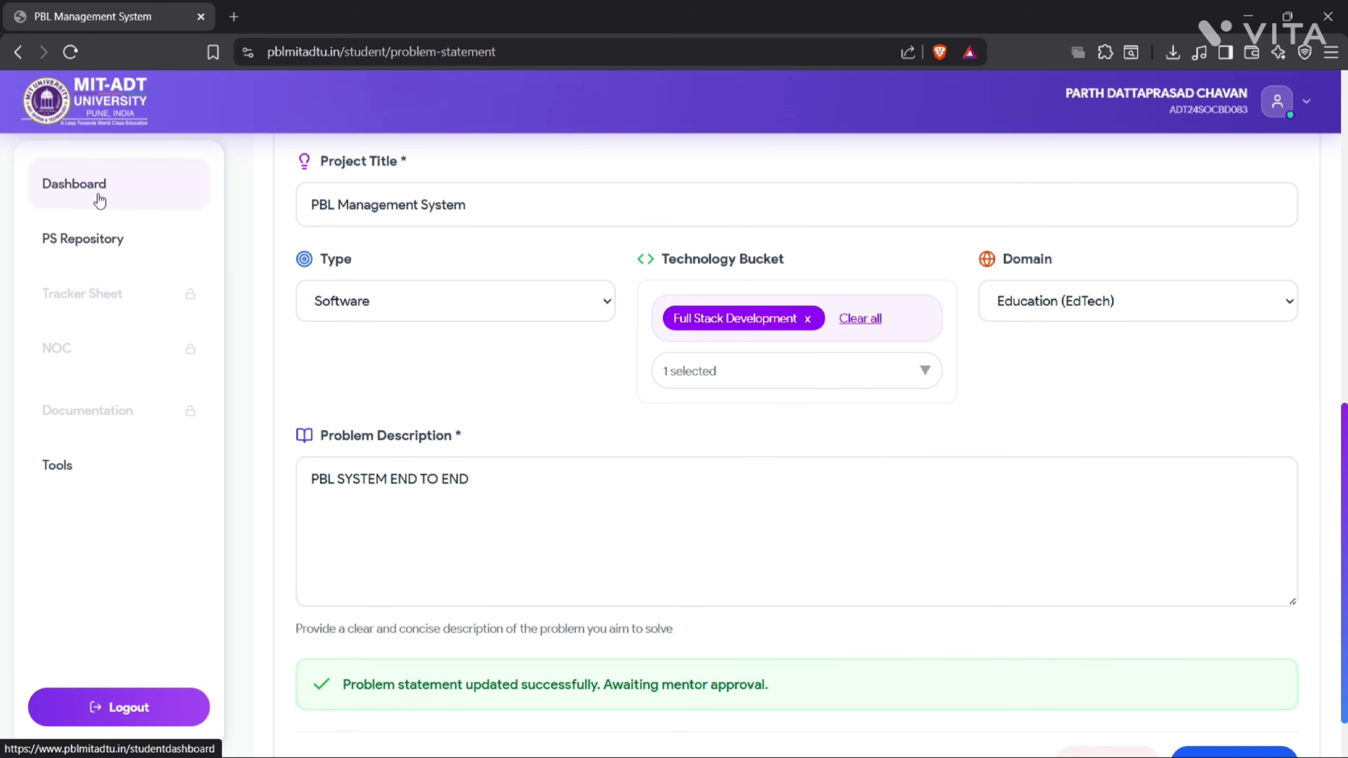
scroll(578, 431, "down", 1)
scroll(478, 415, "up", 3)
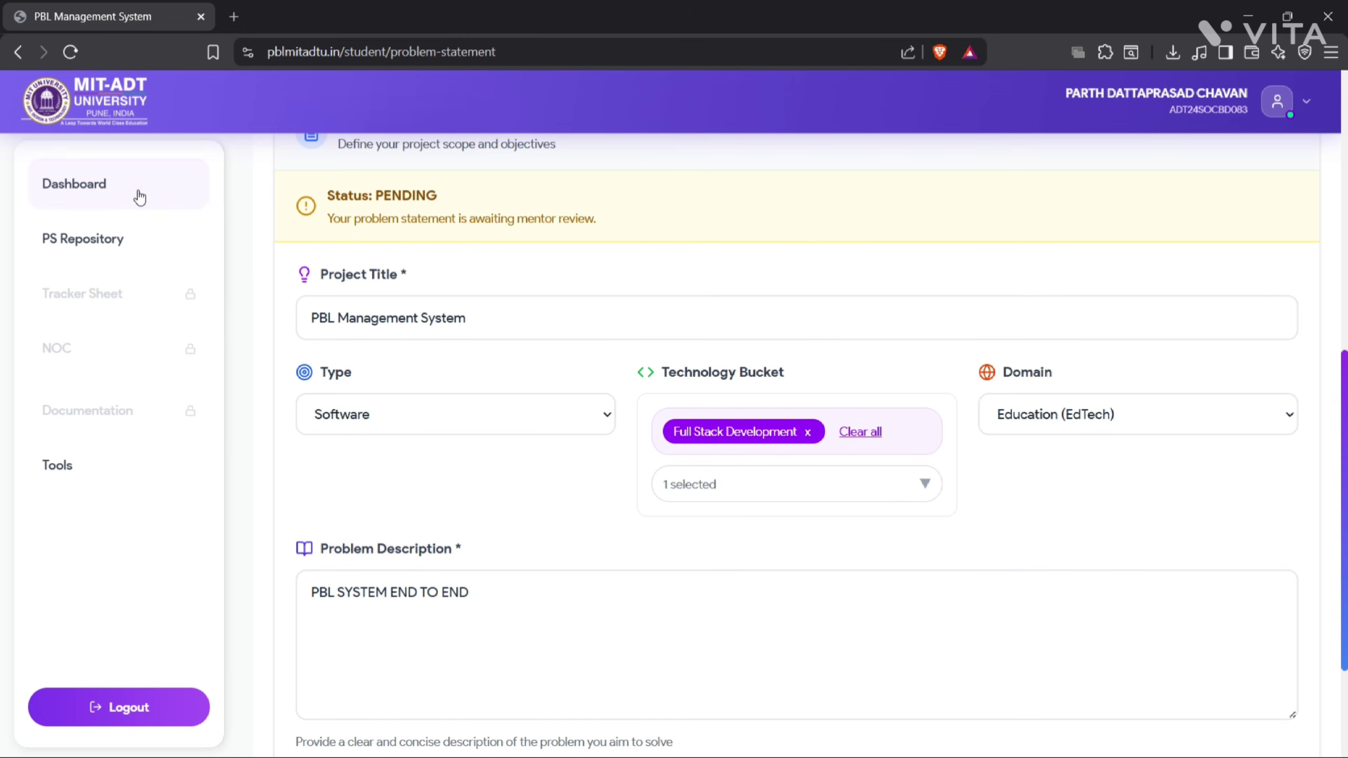